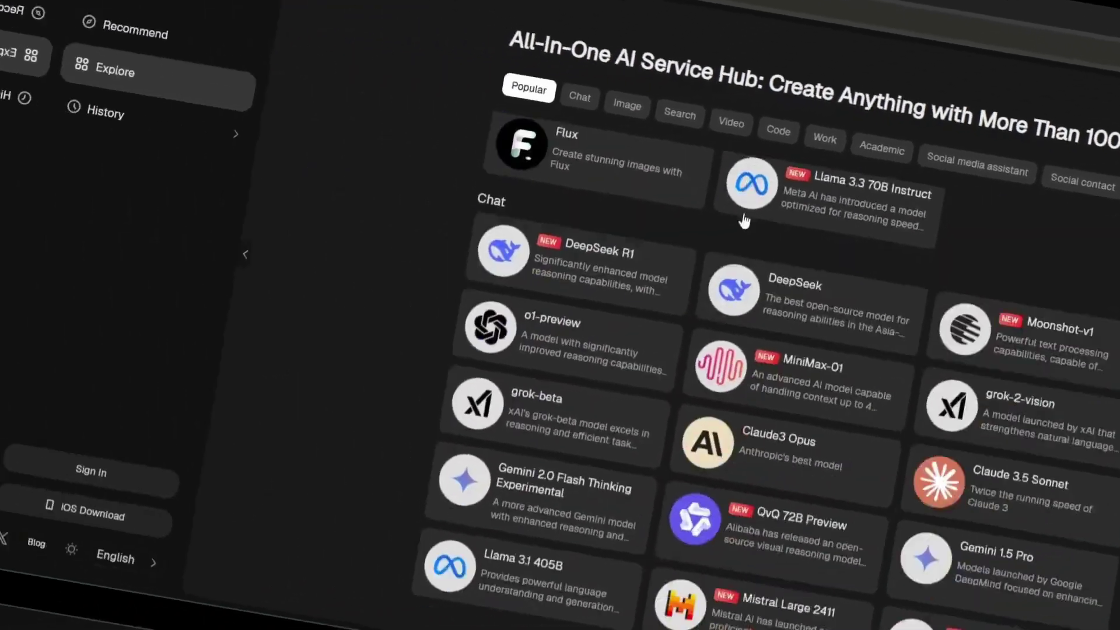
- Scroll up and down the GlobalGPT page to browse the available AI models
{"action": "scroll", "coordinate": [744, 221], "scroll_direction": "down", "scroll_amount": 15}
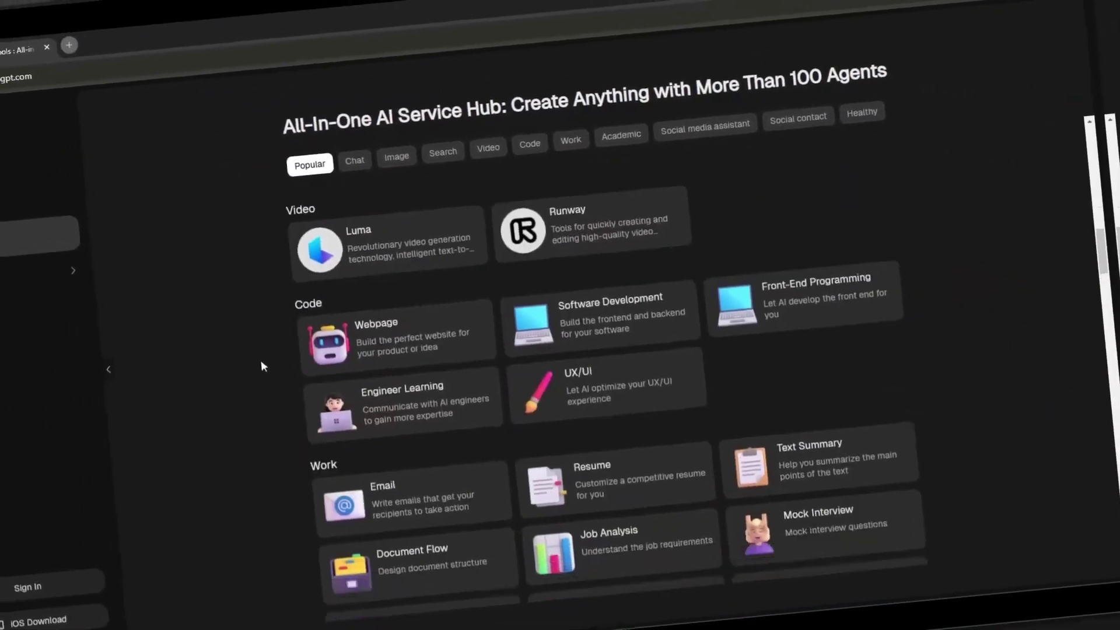
{"action": "scroll", "coordinate": [325, 355], "scroll_direction": "down", "scroll_amount": 15}
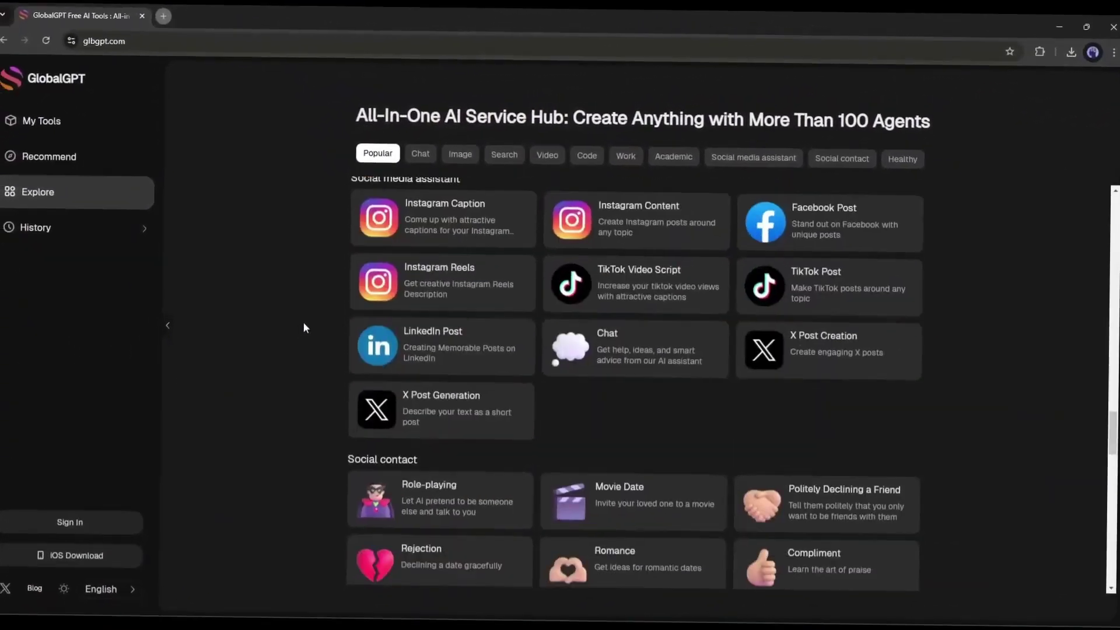
{"action": "scroll", "coordinate": [311, 325], "scroll_direction": "down", "scroll_amount": 15}
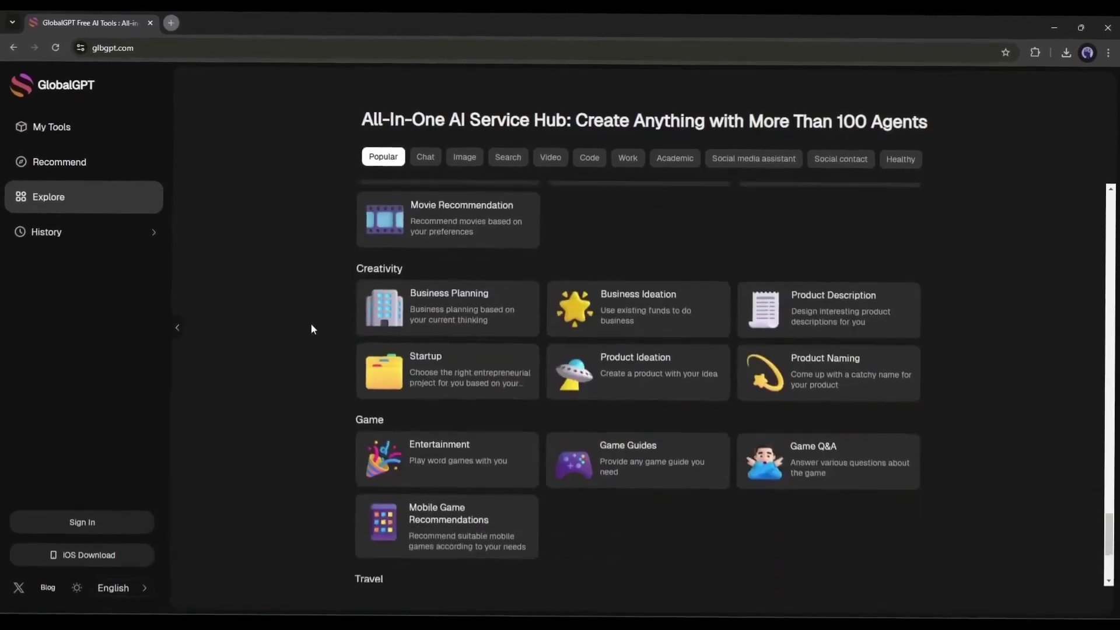
{"action": "scroll", "coordinate": [309, 330], "scroll_direction": "up", "scroll_amount": 10}
{"action": "scroll", "coordinate": [309, 330], "scroll_direction": "up", "scroll_amount": 15}
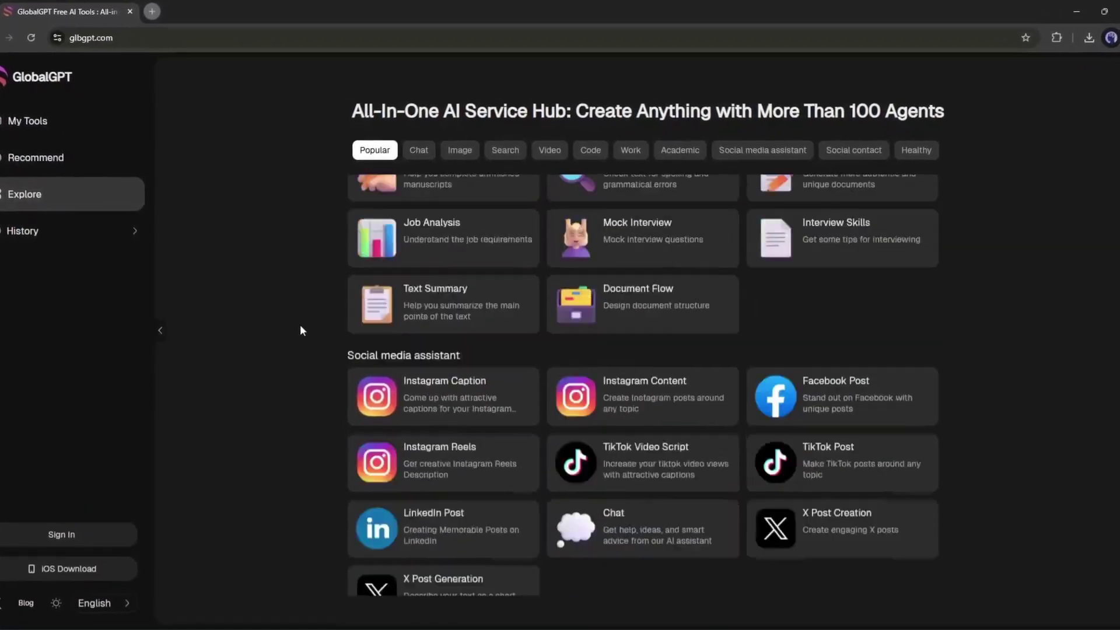
{"action": "scroll", "coordinate": [294, 331], "scroll_direction": "up", "scroll_amount": 15}
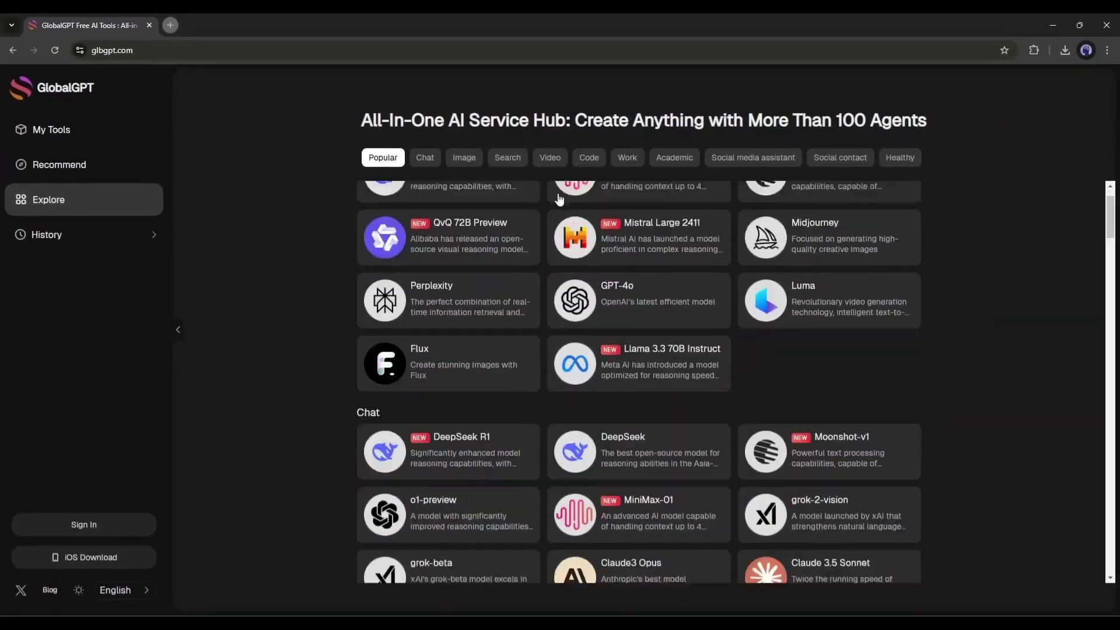
{"action": "scroll", "coordinate": [434, 331], "scroll_direction": "down", "scroll_amount": 20}
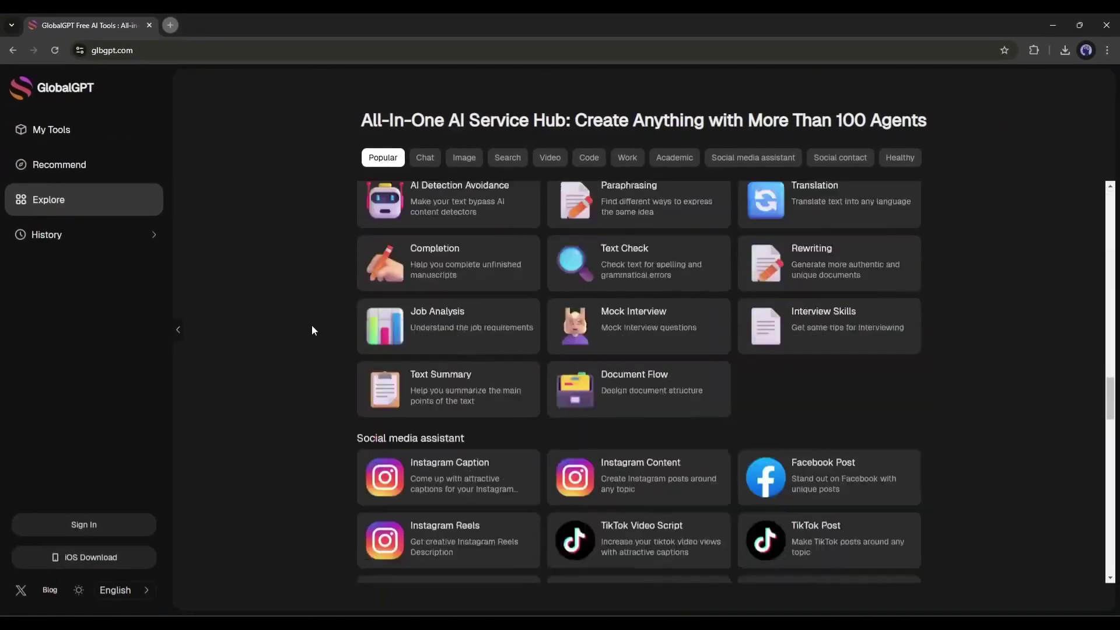
{"action": "scroll", "coordinate": [312, 330], "scroll_direction": "down", "scroll_amount": 12}
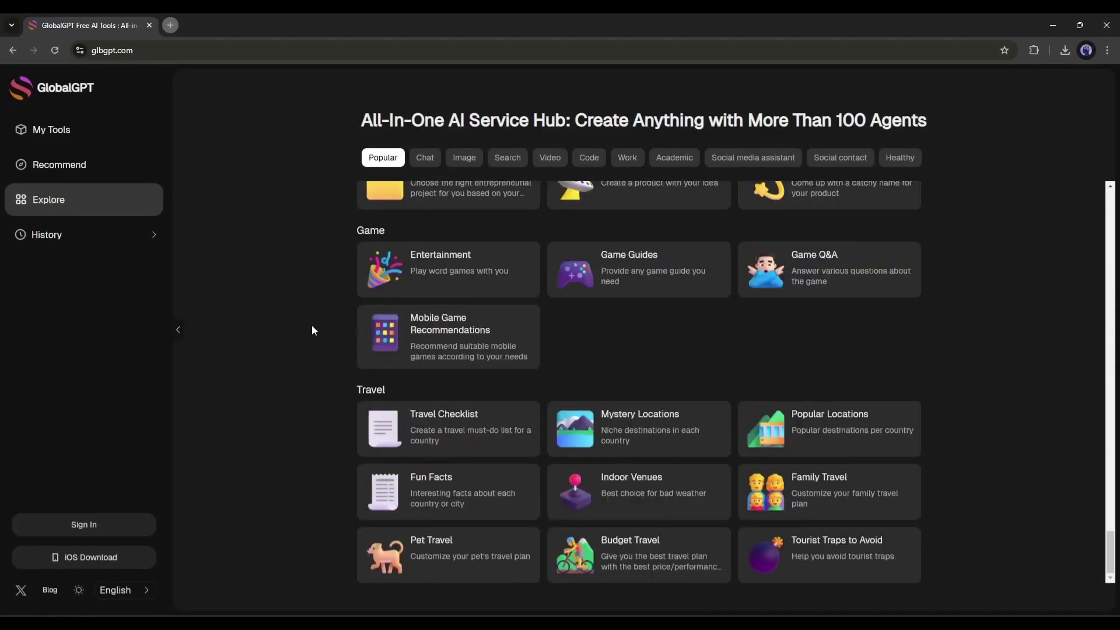
{"action": "scroll", "coordinate": [312, 330], "scroll_direction": "up", "scroll_amount": 20}
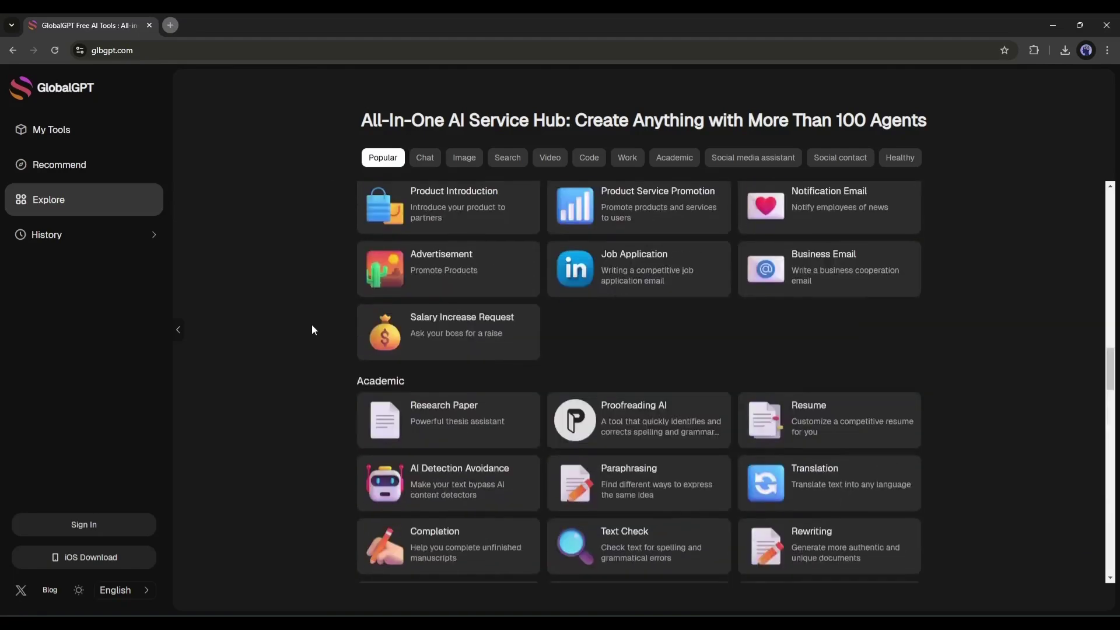
{"action": "scroll", "coordinate": [312, 330], "scroll_direction": "up", "scroll_amount": 20}
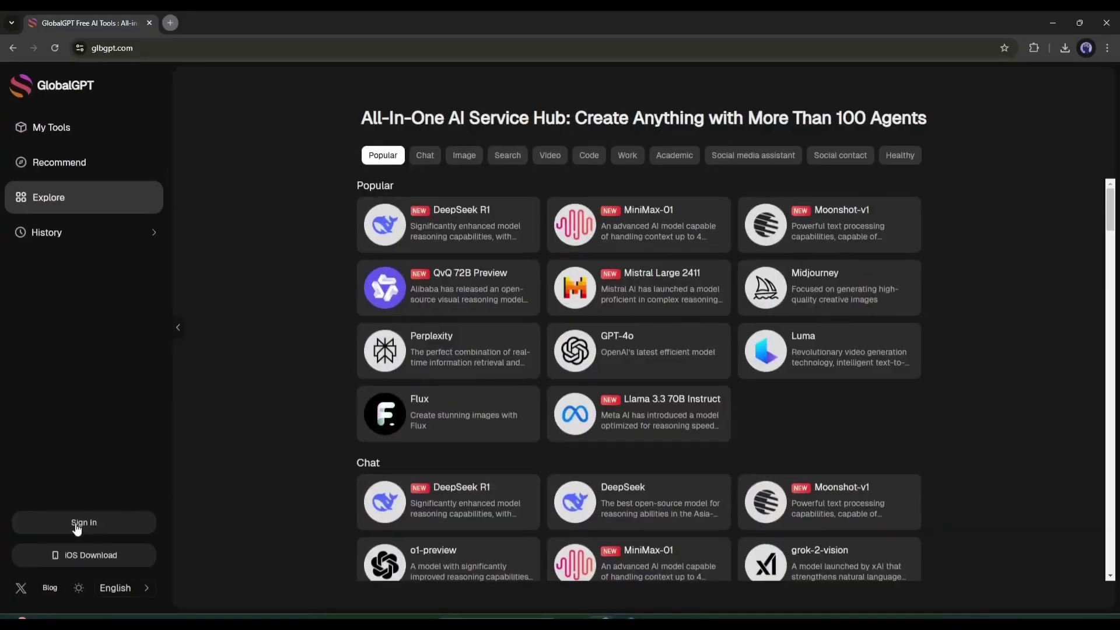
- Sign in and preview the Chat, Image, Search, Video, Code, Work and Academic sections
{"action": "left_click", "coordinate": [85, 525]}
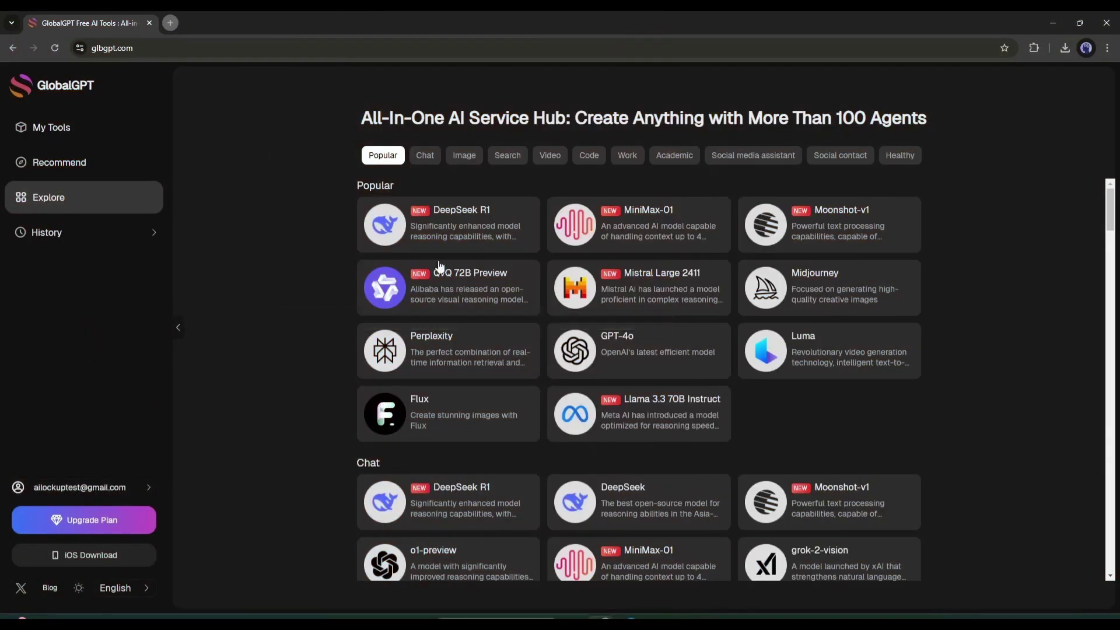
{"action": "left_click", "coordinate": [424, 155]}
{"action": "left_click", "coordinate": [456, 157]}
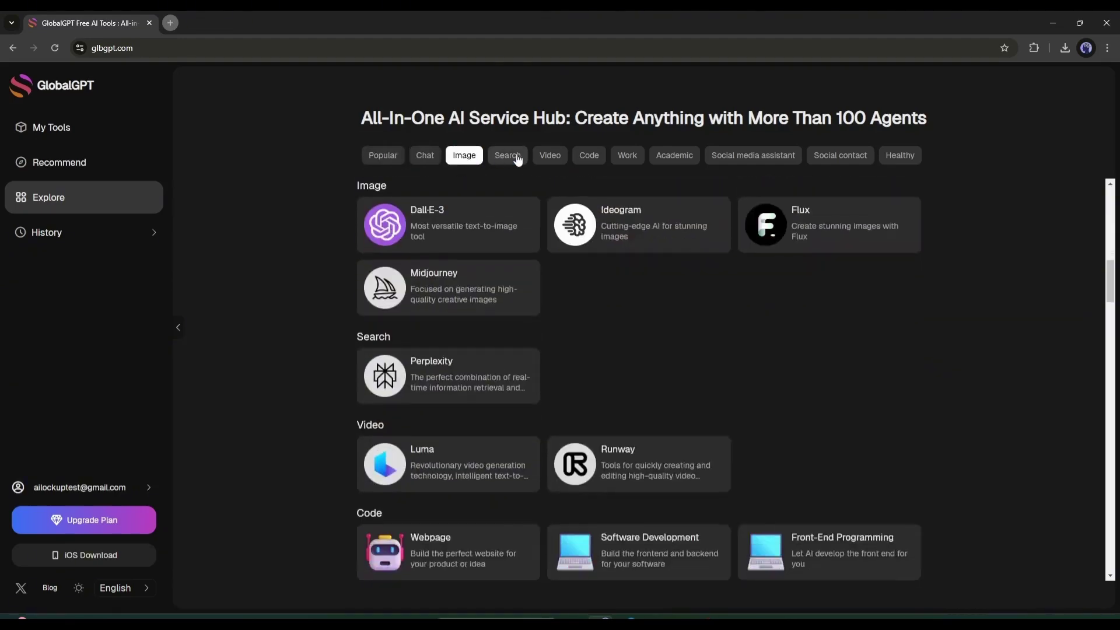
{"action": "left_click", "coordinate": [517, 159]}
{"action": "left_click", "coordinate": [551, 157]}
{"action": "left_click", "coordinate": [589, 156]}
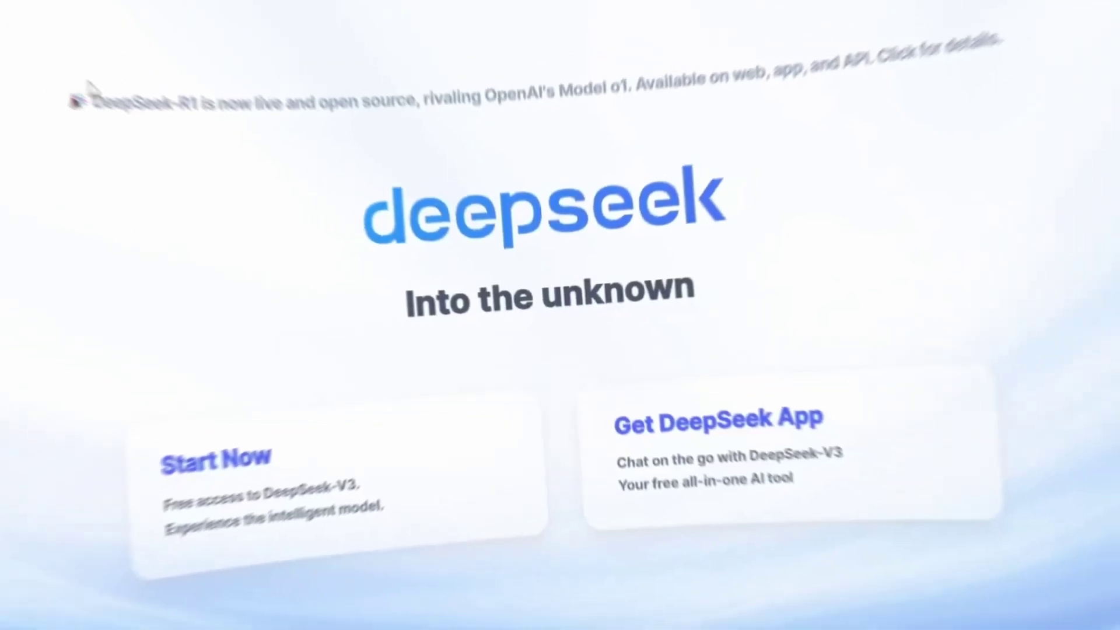
{"action": "left_click_drag", "start_coordinate": [88, 84], "coordinate": [931, 109]}
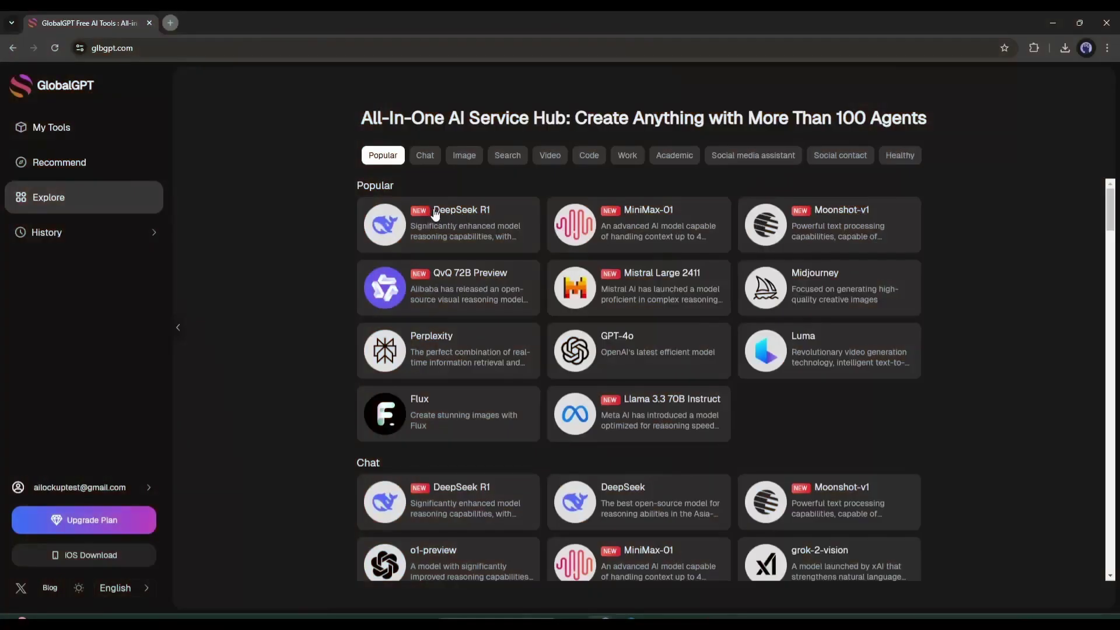
- Ask DeepSeek R1 'Give me a Python Code to create web scraper Sass tool' and review the reply
{"action": "left_click", "coordinate": [506, 216]}
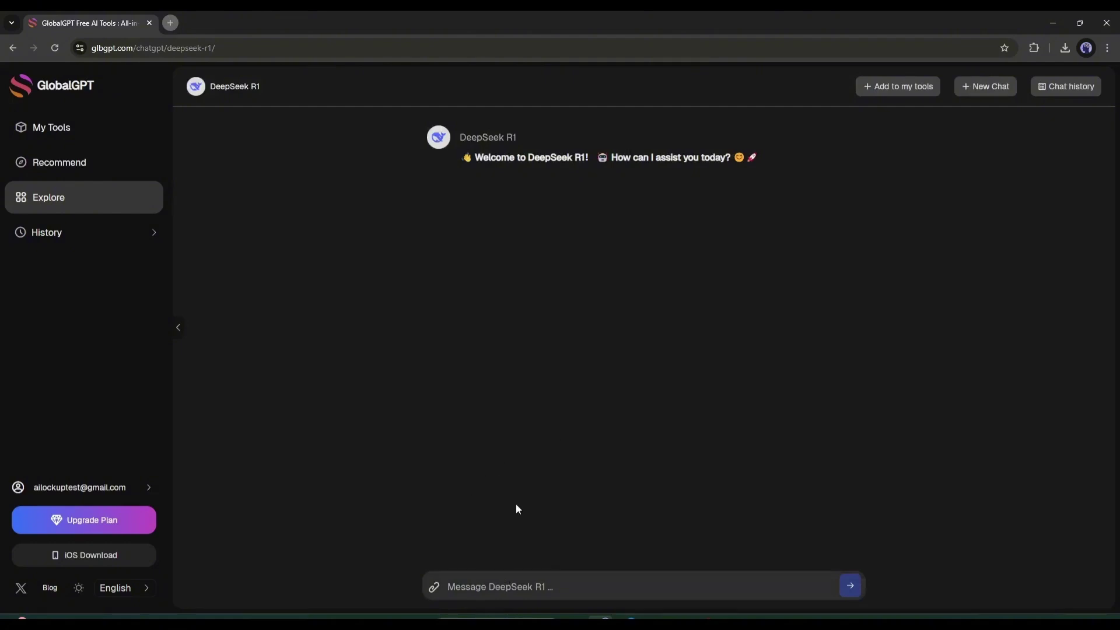
{"action": "left_click", "coordinate": [505, 575]}
{"action": "type", "text": "Give me a Python Code to create web scraper Sass tool"}
{"action": "key", "text": "Return"}
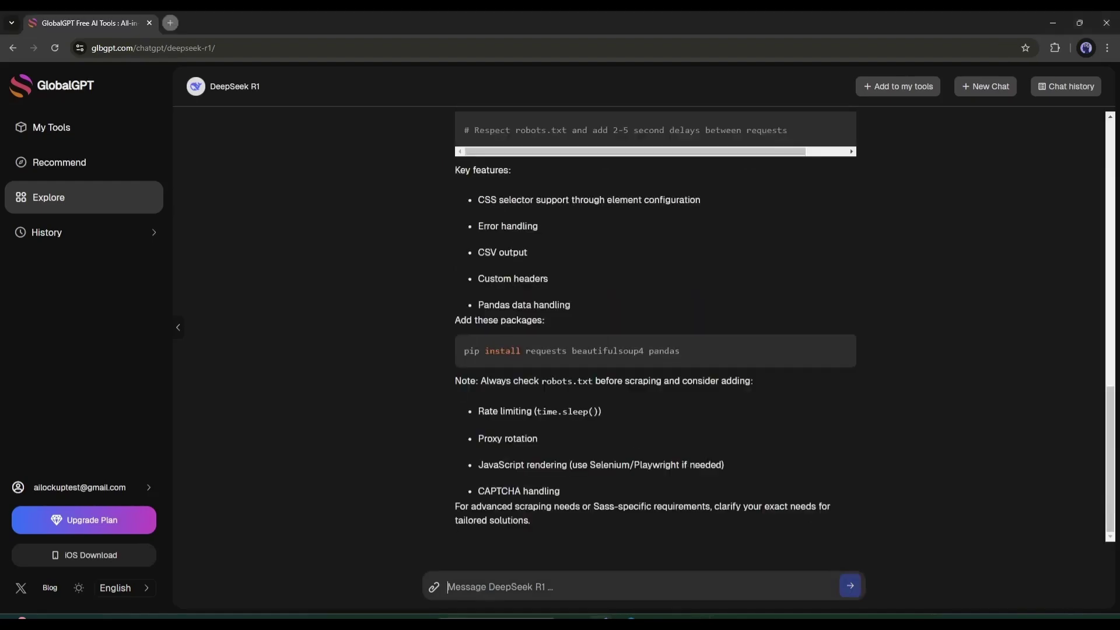
{"action": "scroll", "coordinate": [531, 370], "scroll_direction": "up", "scroll_amount": 3}
{"action": "scroll", "coordinate": [528, 366], "scroll_direction": "up", "scroll_amount": 9}
{"action": "scroll", "coordinate": [627, 262], "scroll_direction": "down", "scroll_amount": 6}
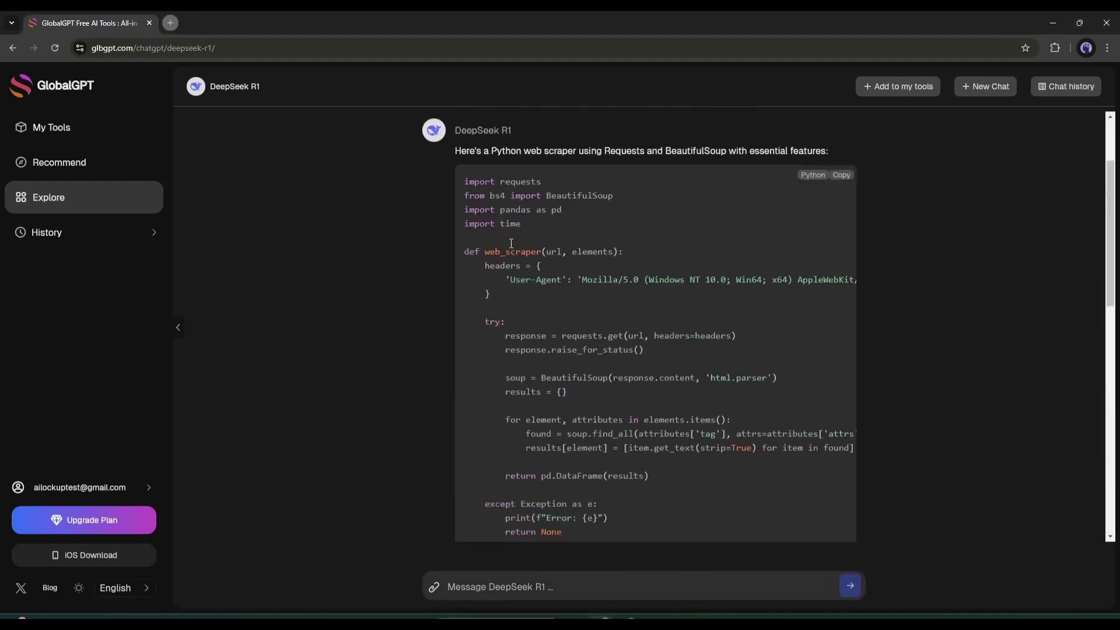
{"action": "scroll", "coordinate": [518, 238], "scroll_direction": "down", "scroll_amount": 7}
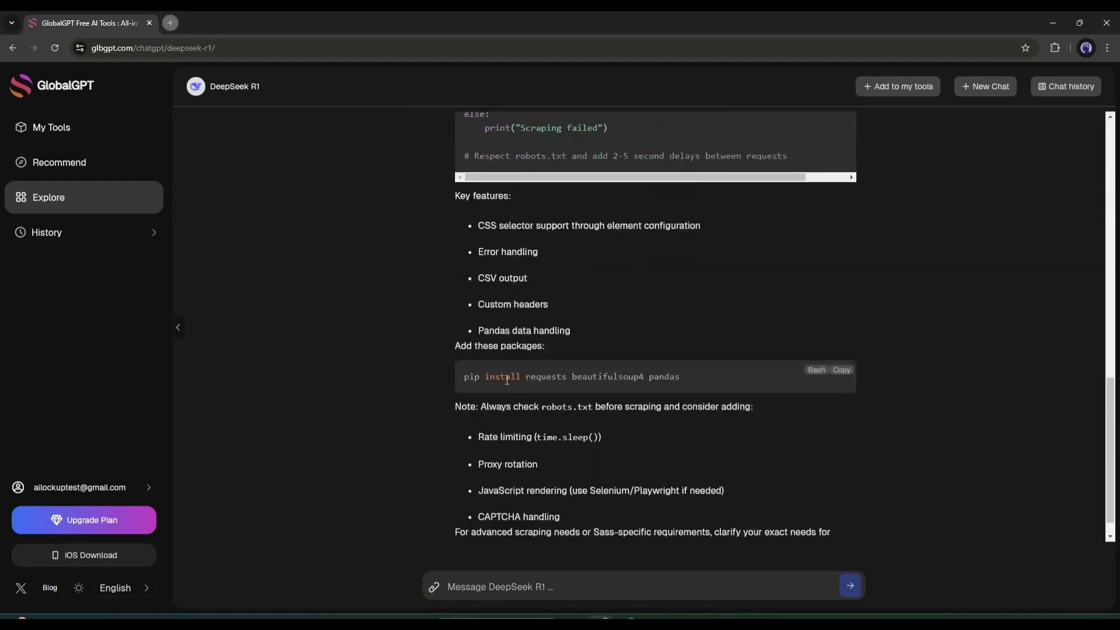
{"action": "scroll", "coordinate": [496, 388], "scroll_direction": "up", "scroll_amount": 20}
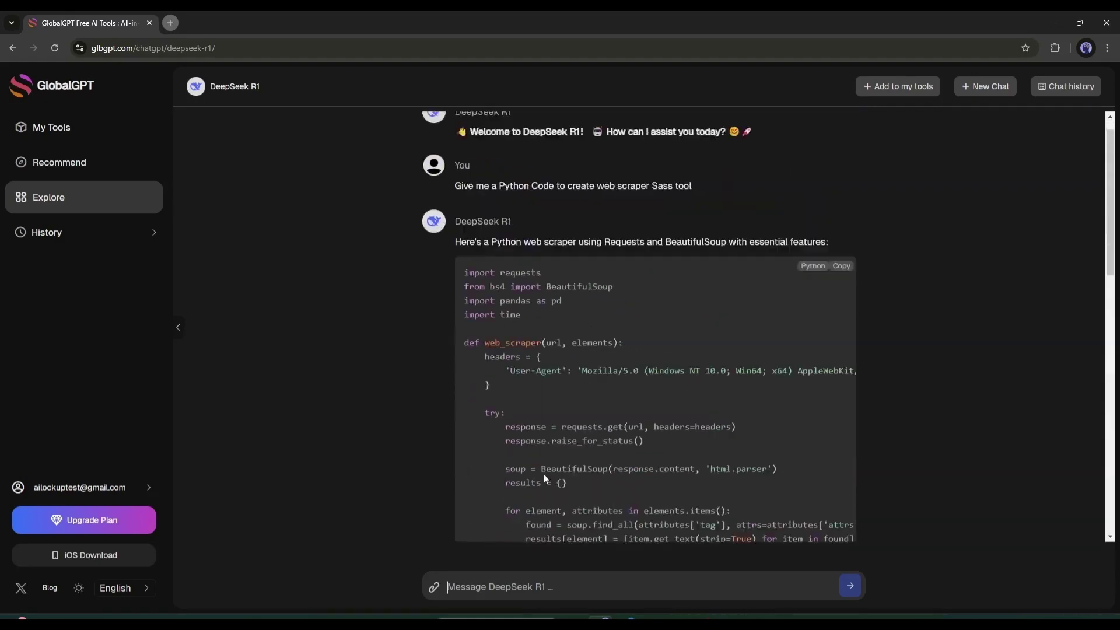
- From the Chat models on Explore, open o1-preview and send it the pasted quadratic-roots problem
{"action": "left_click", "coordinate": [92, 208]}
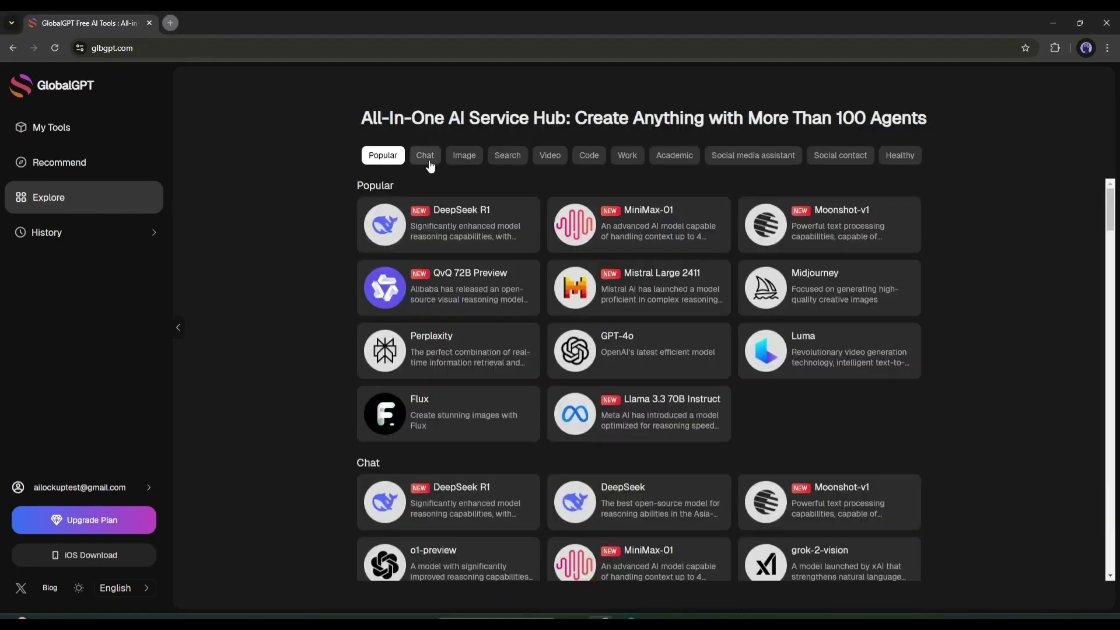
{"action": "left_click", "coordinate": [426, 156]}
{"action": "left_click", "coordinate": [424, 286]}
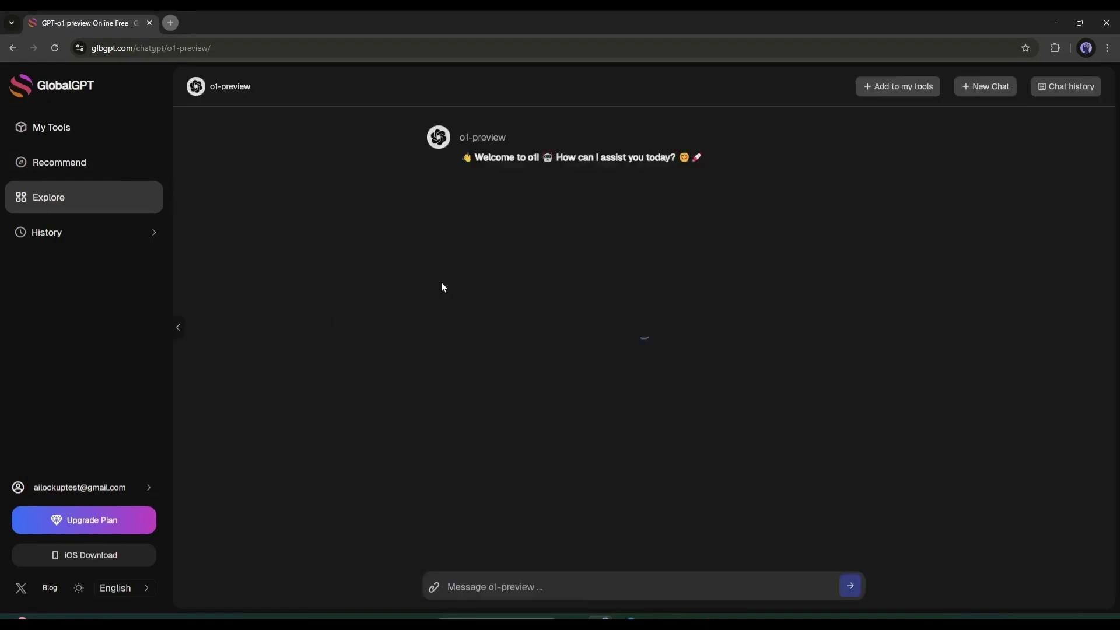
{"action": "left_click", "coordinate": [491, 586]}
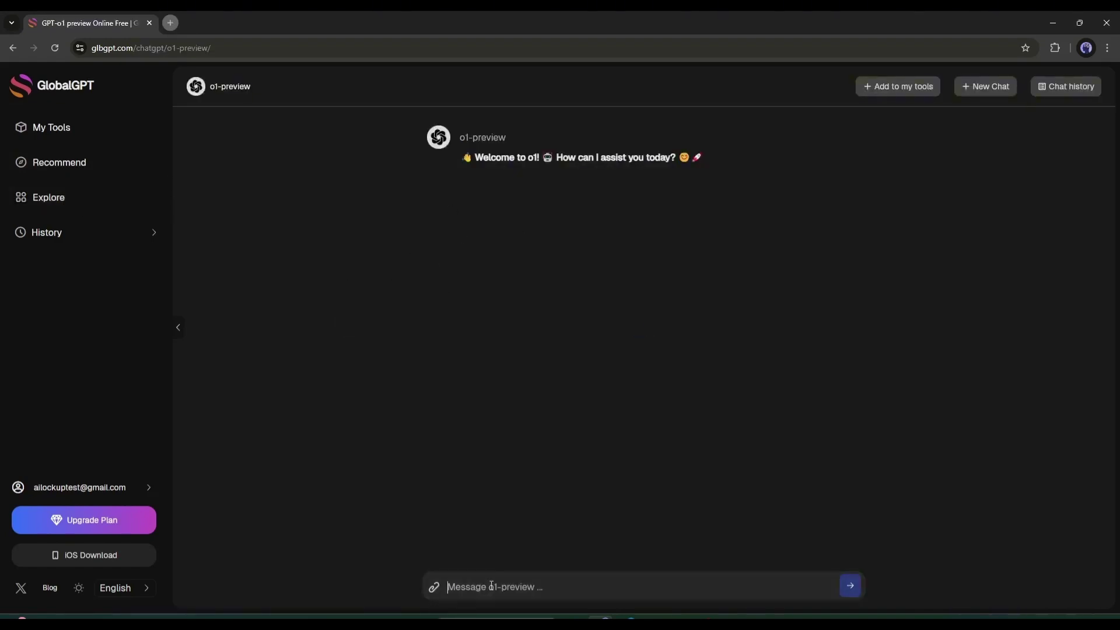
{"action": "type", "text": "Solve this math problem: \""}
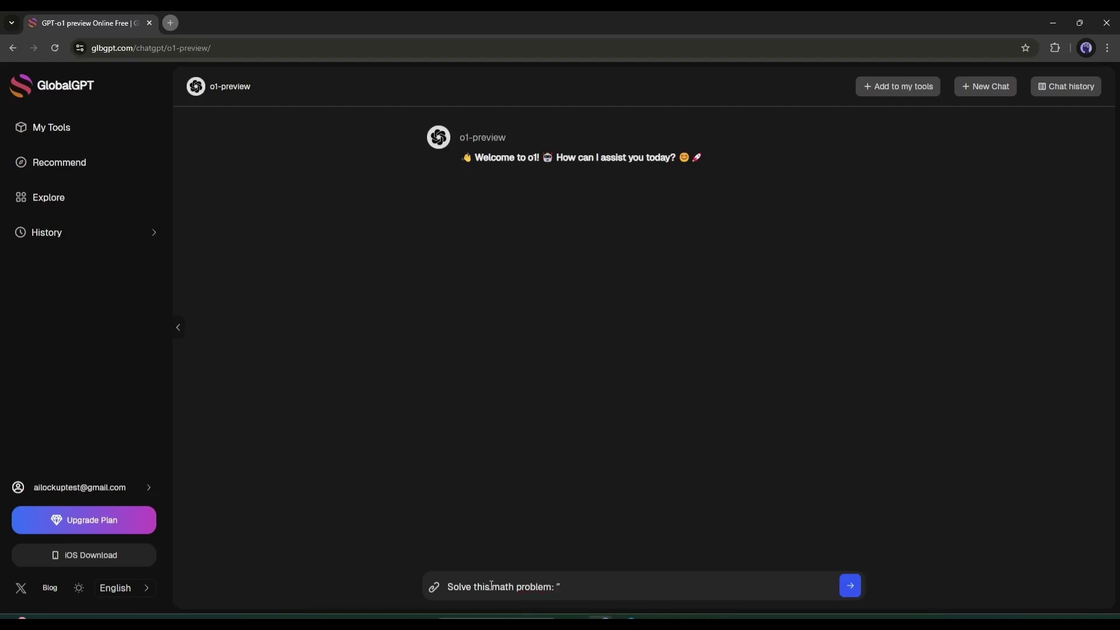
{"action": "type", "text": "If α and β are the roots of the equation x² − 10x + 5 = 0, then find the value of (α² + β²) / (α²β + αβ²)."}
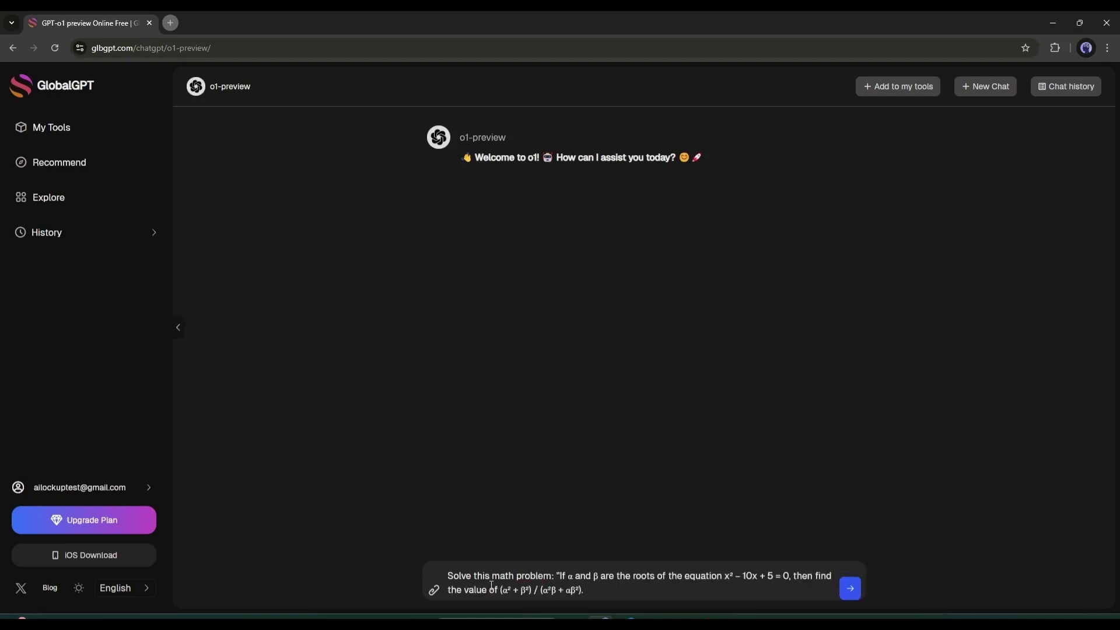
{"action": "left_click", "coordinate": [851, 589]}
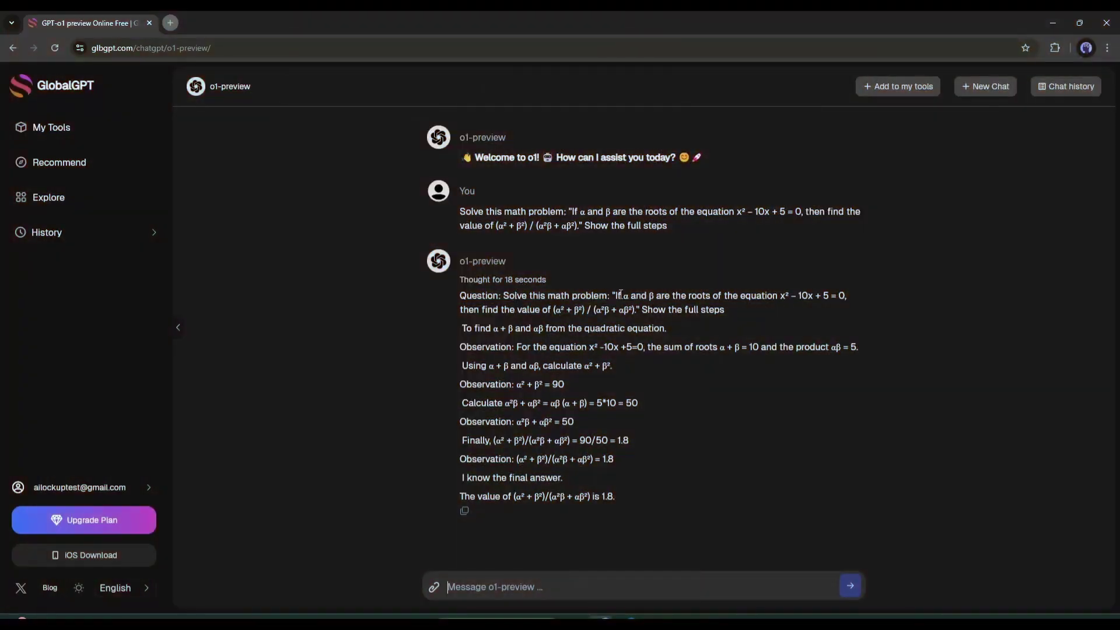
- Highlight the restated question, the first solution steps and the sum of roots α + β = 10
{"action": "left_click_drag", "start_coordinate": [621, 294], "coordinate": [860, 300]}
{"action": "left_click_drag", "start_coordinate": [450, 315], "coordinate": [647, 348]}
{"action": "left_click_drag", "start_coordinate": [695, 347], "coordinate": [764, 351]}
{"action": "left_click", "coordinate": [757, 347]}
- Open Perplexity from the hub and ask how many votes Trump got in 2024
{"action": "left_click", "coordinate": [59, 197]}
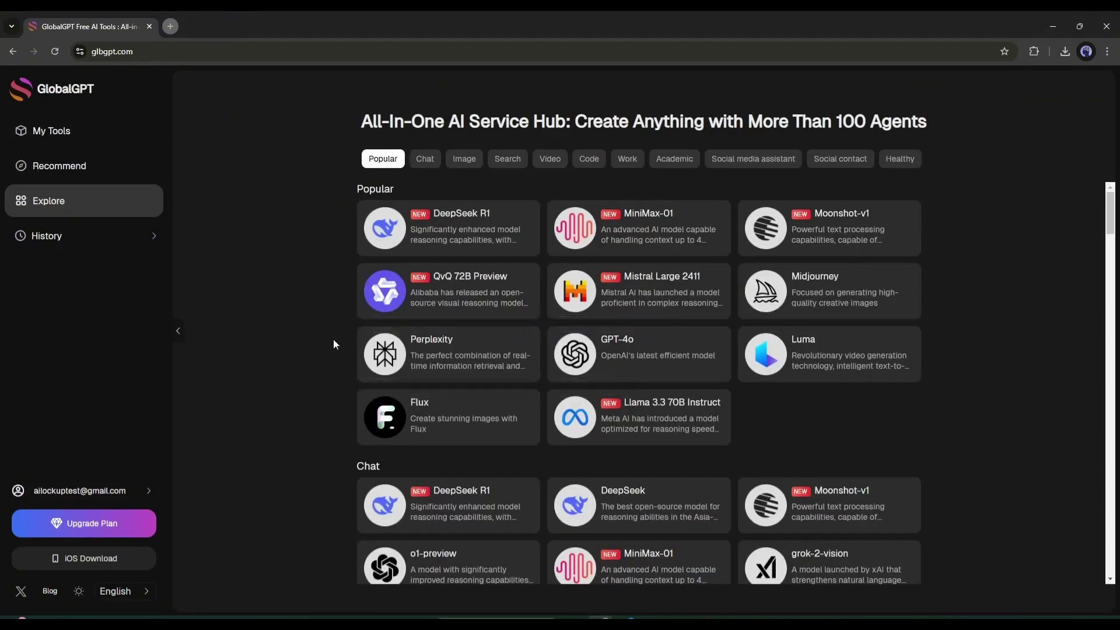
{"action": "left_click", "coordinate": [458, 357]}
{"action": "left_click", "coordinate": [601, 390]}
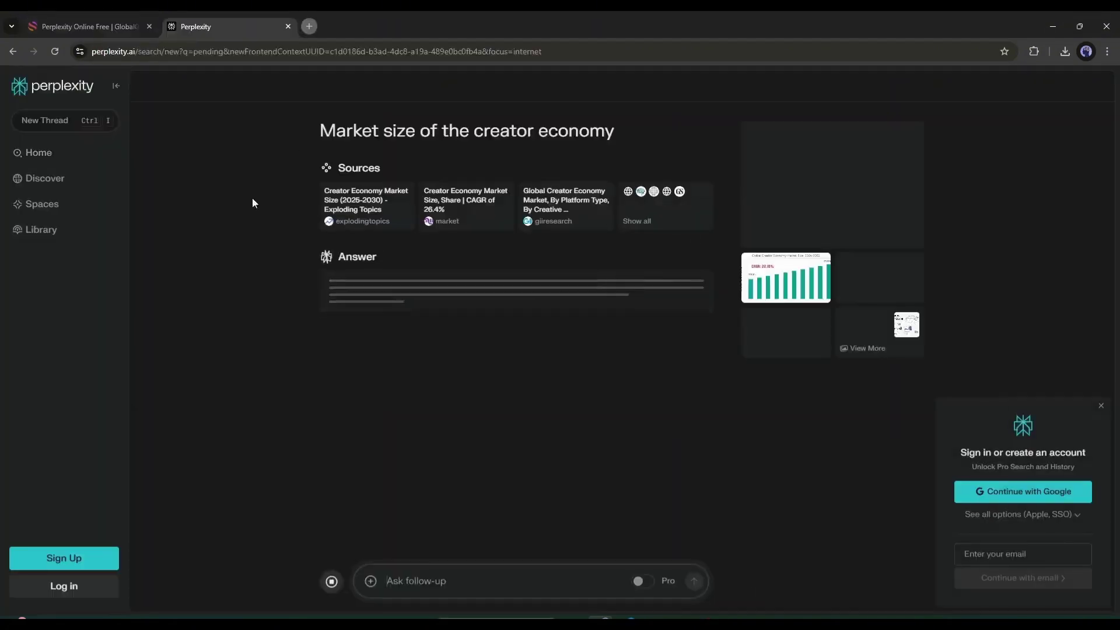
{"action": "scroll", "coordinate": [437, 315], "scroll_direction": "up", "scroll_amount": 15}
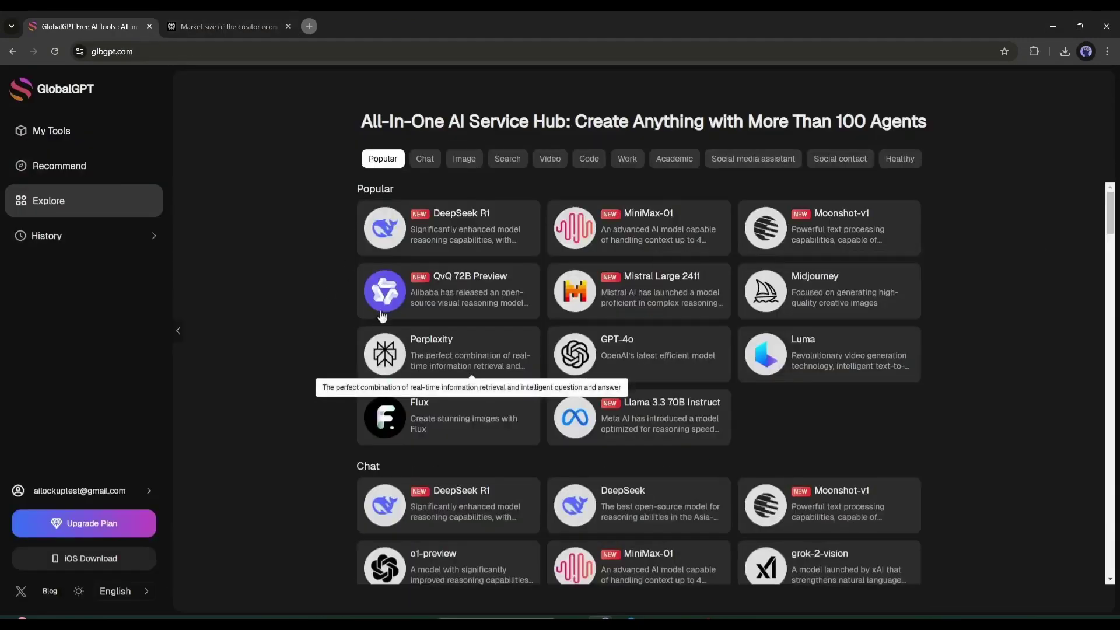
{"action": "left_click", "coordinate": [409, 357]}
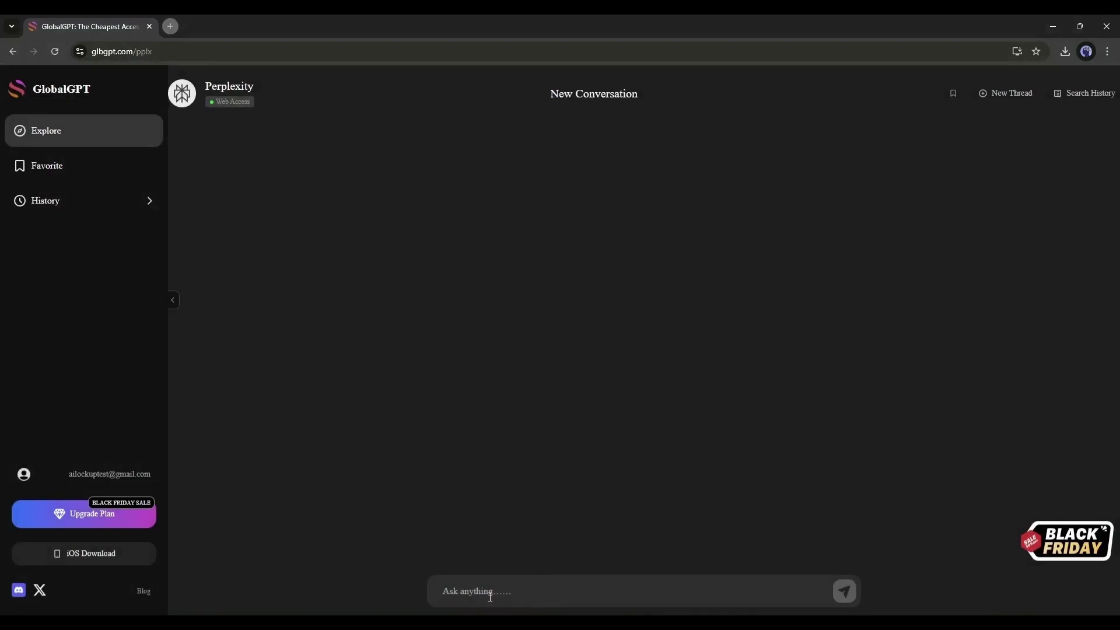
{"action": "type", "text": "how many votes did trump get in 2024?"}
{"action": "key", "text": "Return"}
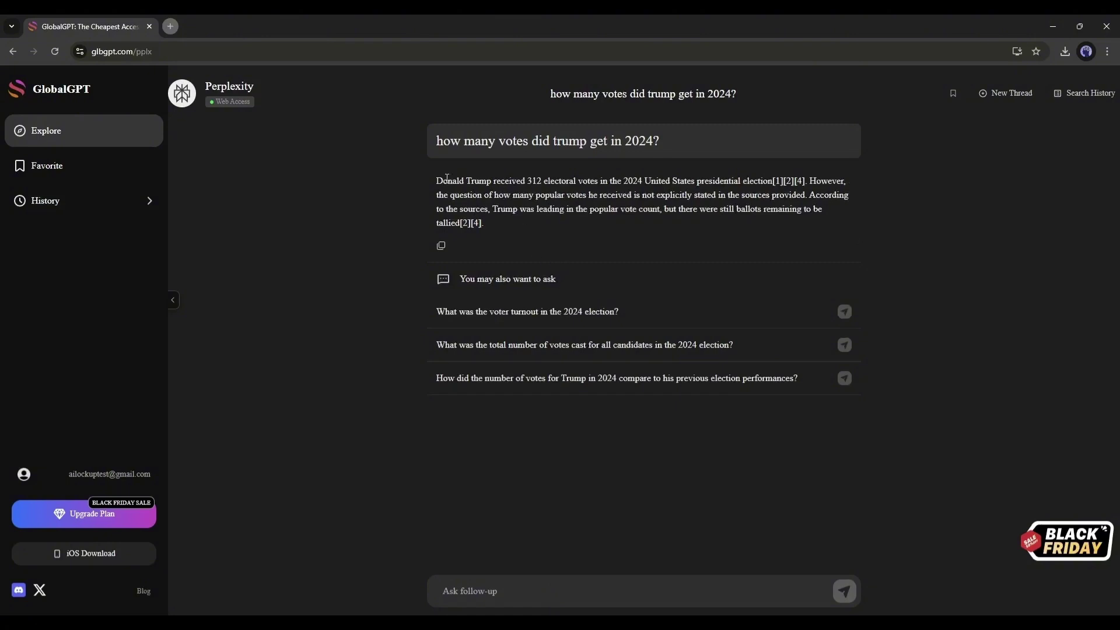
- Highlight the answer lines reporting Trump's 312 electoral votes and lead
{"action": "left_click_drag", "start_coordinate": [441, 187], "coordinate": [839, 181]}
{"action": "left_click_drag", "start_coordinate": [554, 196], "coordinate": [607, 196]}
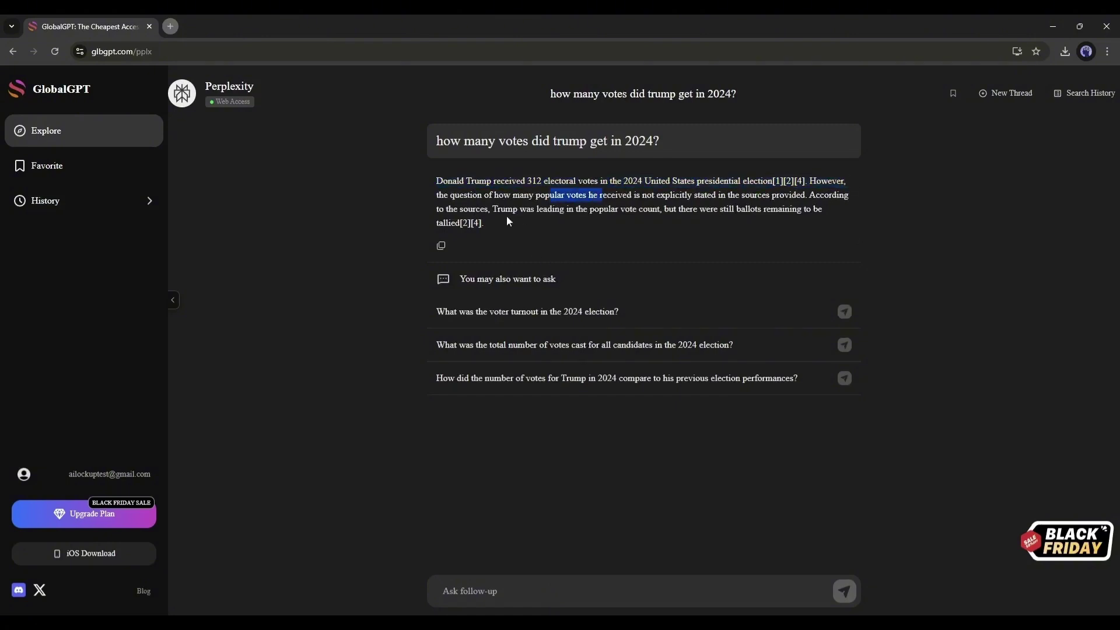
{"action": "left_click_drag", "start_coordinate": [448, 209], "coordinate": [823, 209]}
{"action": "left_click", "coordinate": [621, 265]}
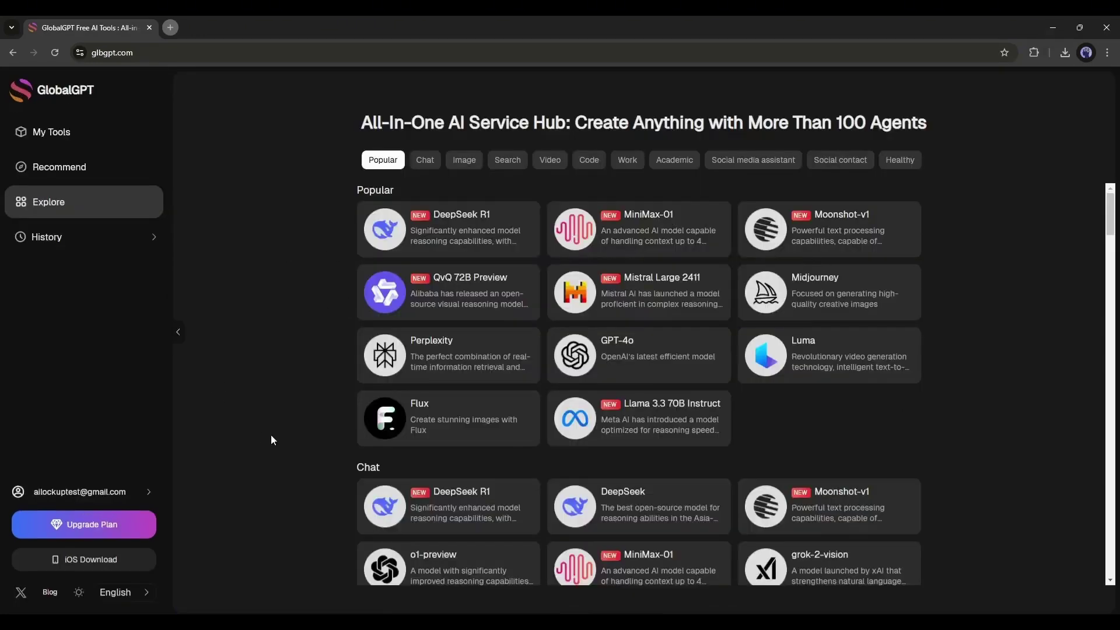
- In the Flux generator, enter the dressing-table mirror selfie prompt and turn on Optimize Prompt
{"action": "left_click", "coordinate": [453, 420]}
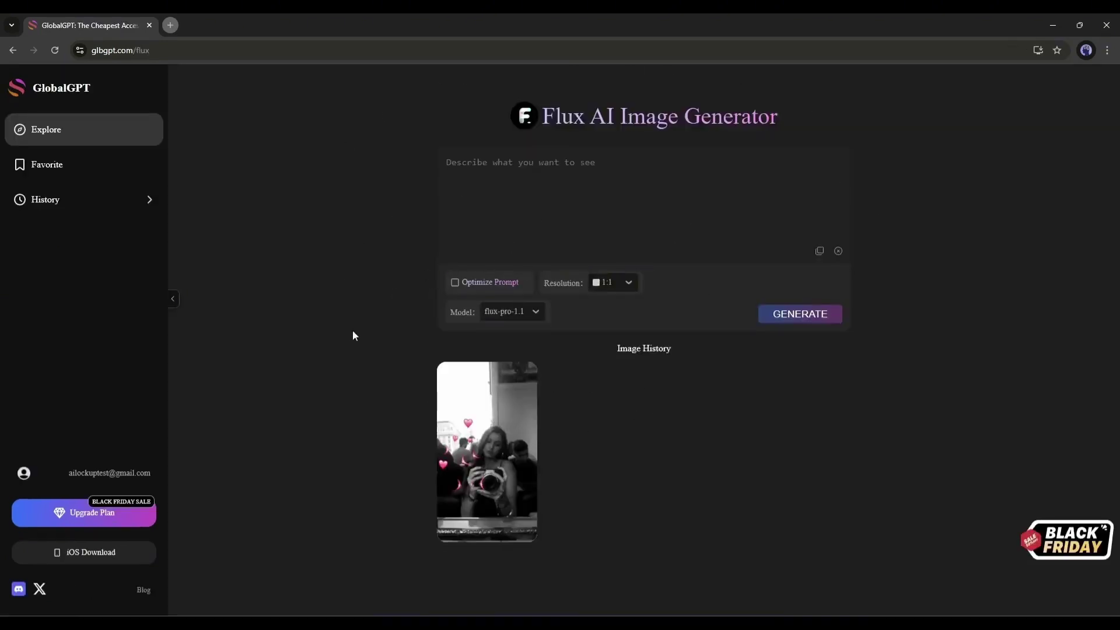
{"action": "left_click", "coordinate": [548, 249]}
{"action": "type", "text": "A"}
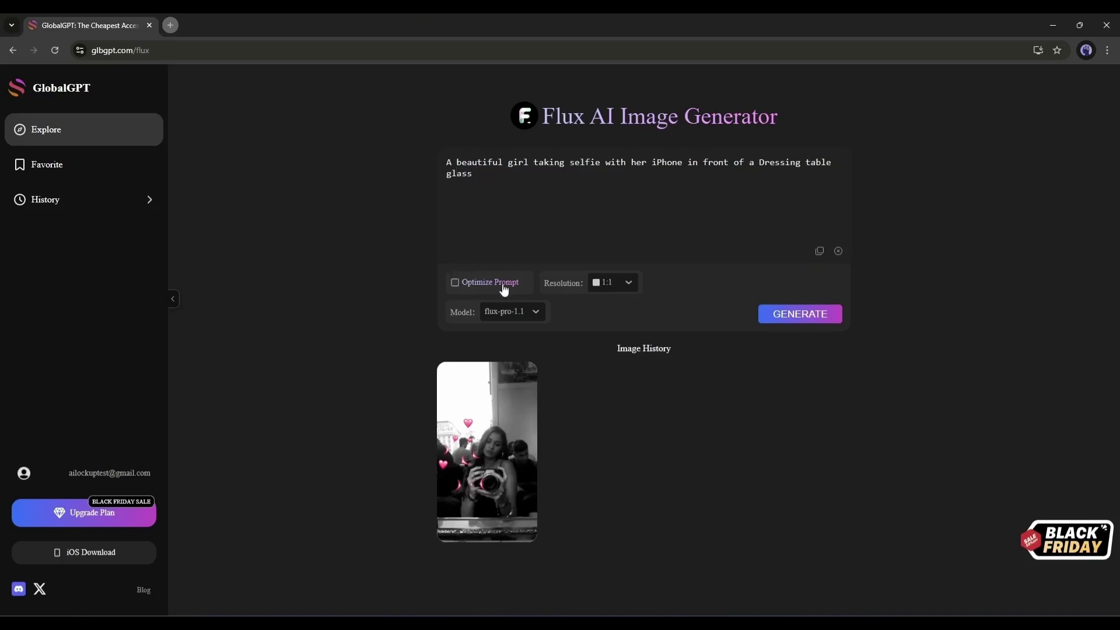
{"action": "left_click", "coordinate": [456, 283]}
- Set the resolution to 9:16 and keep flux-pro-1.1 as the model
{"action": "left_click", "coordinate": [618, 285]}
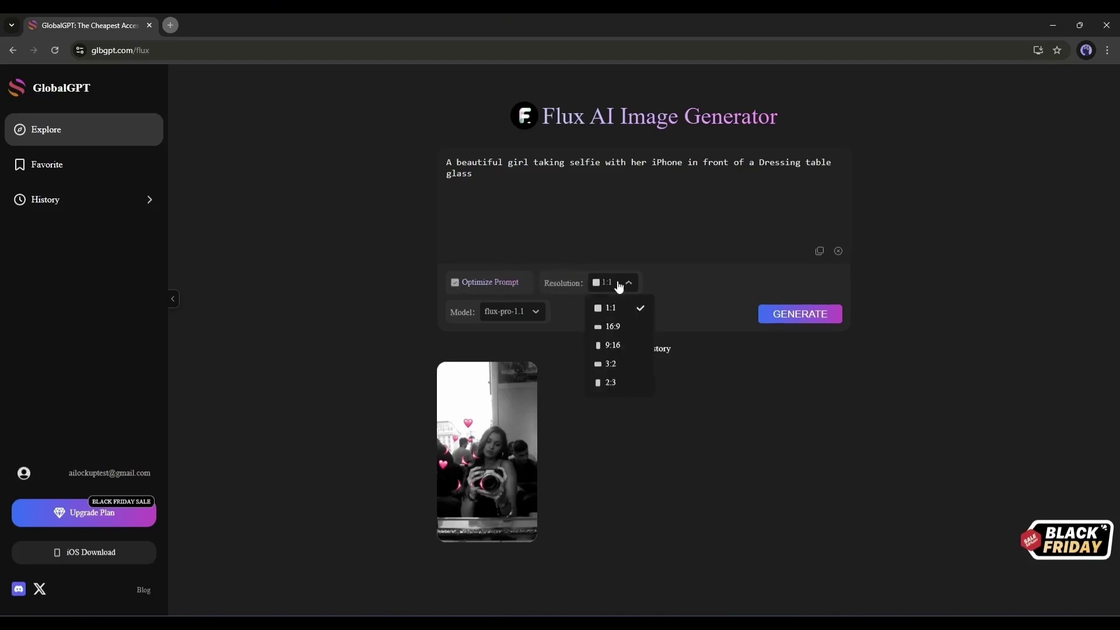
{"action": "left_click", "coordinate": [626, 347]}
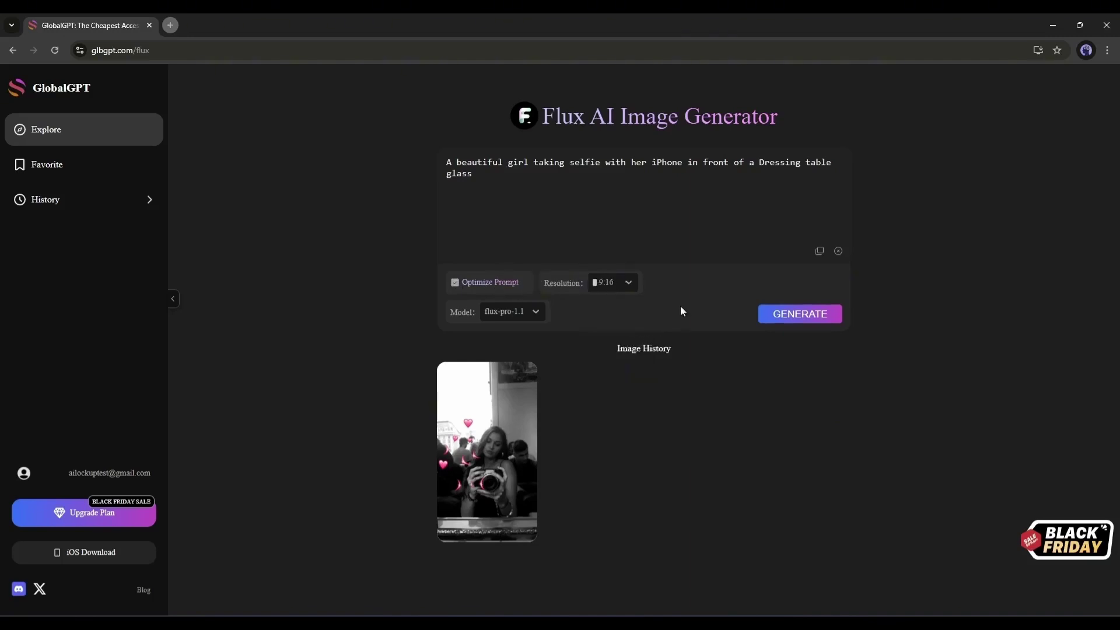
{"action": "left_click", "coordinate": [527, 313]}
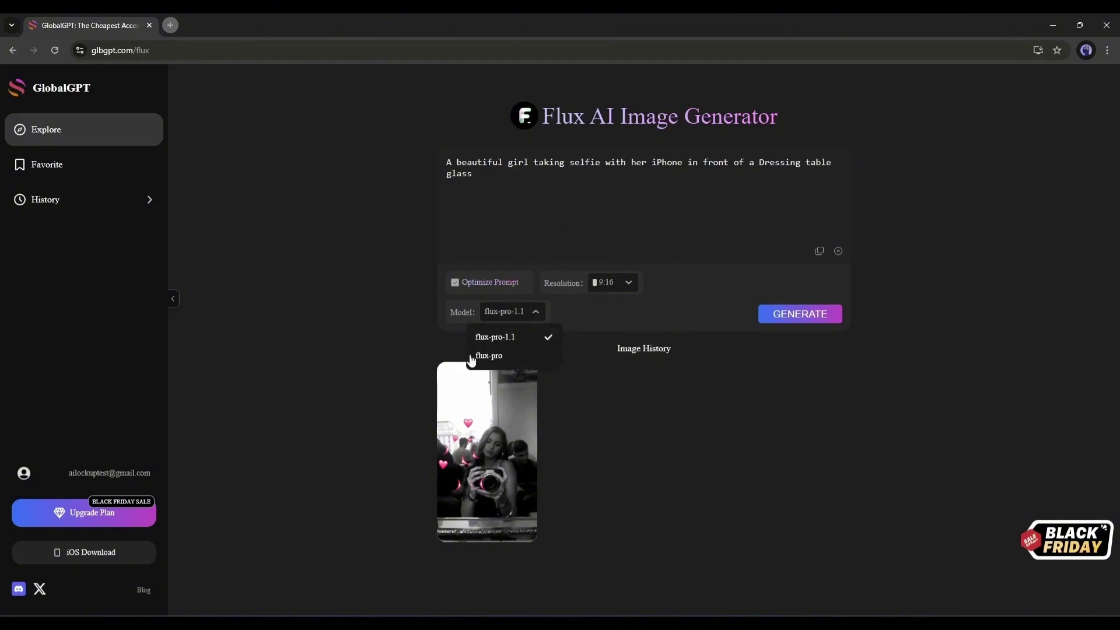
{"action": "left_click", "coordinate": [527, 344]}
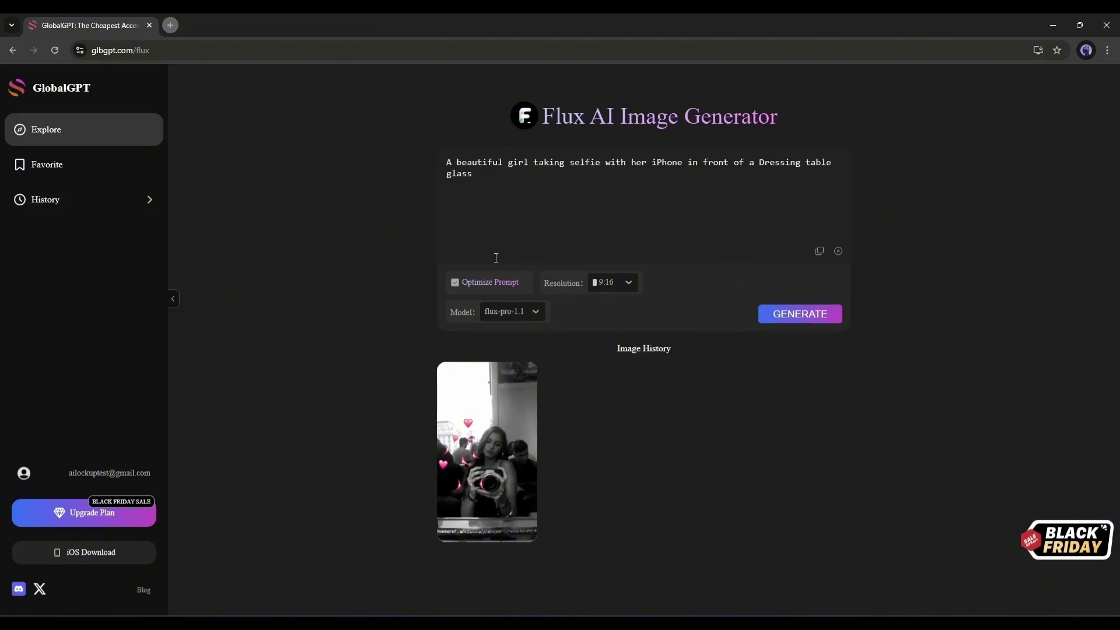
- Generate the 9:16 mirror-selfie image, save it as a JPG and view it in a new tab
{"action": "left_click", "coordinate": [780, 327]}
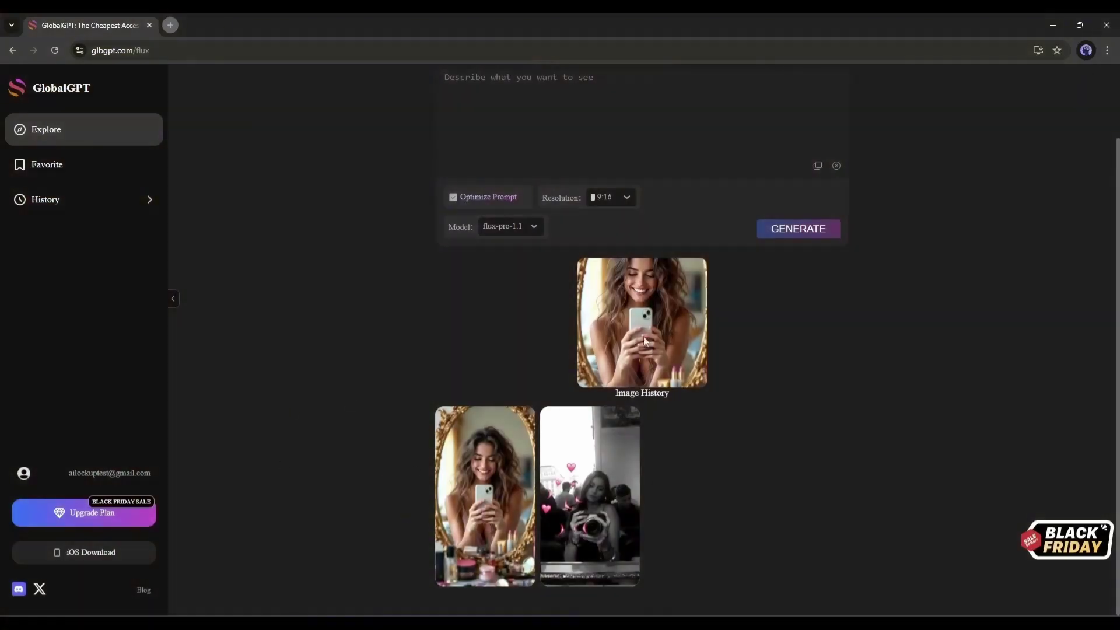
{"action": "left_click", "coordinate": [646, 341]}
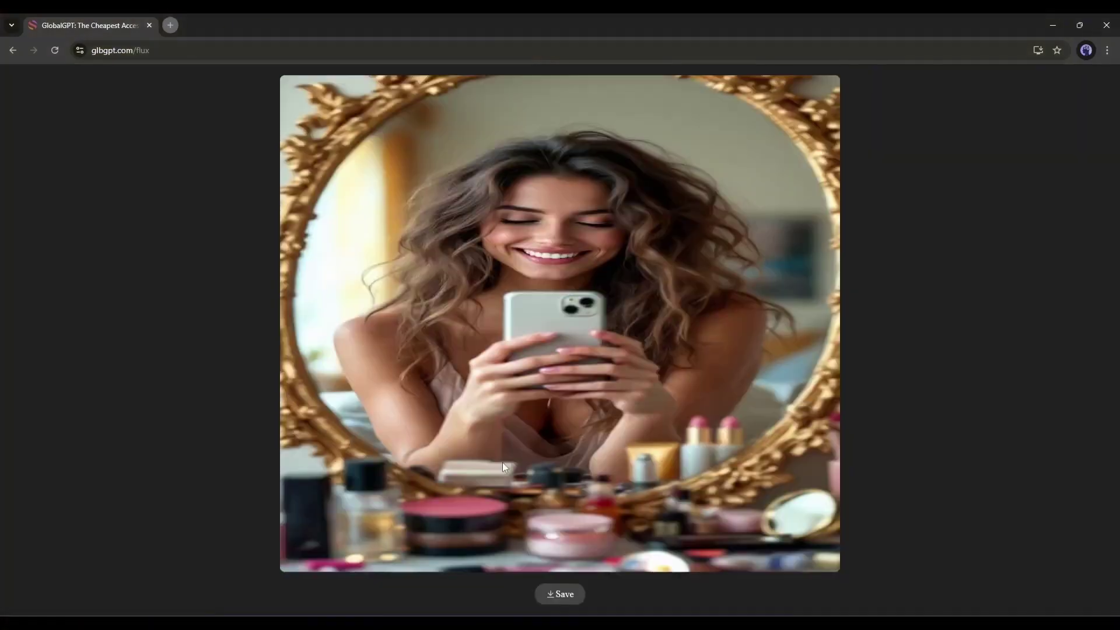
{"action": "left_click", "coordinate": [563, 594]}
{"action": "left_click_drag", "start_coordinate": [957, 79], "coordinate": [311, 26]}
{"action": "left_click", "coordinate": [575, 271]}
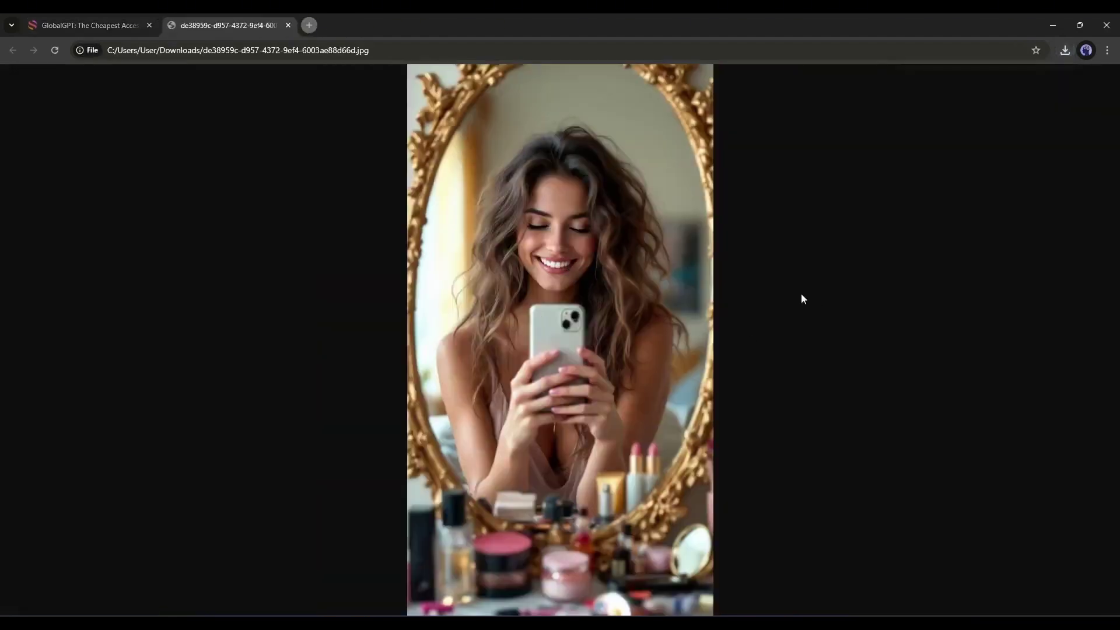
{"action": "left_click", "coordinate": [133, 23]}
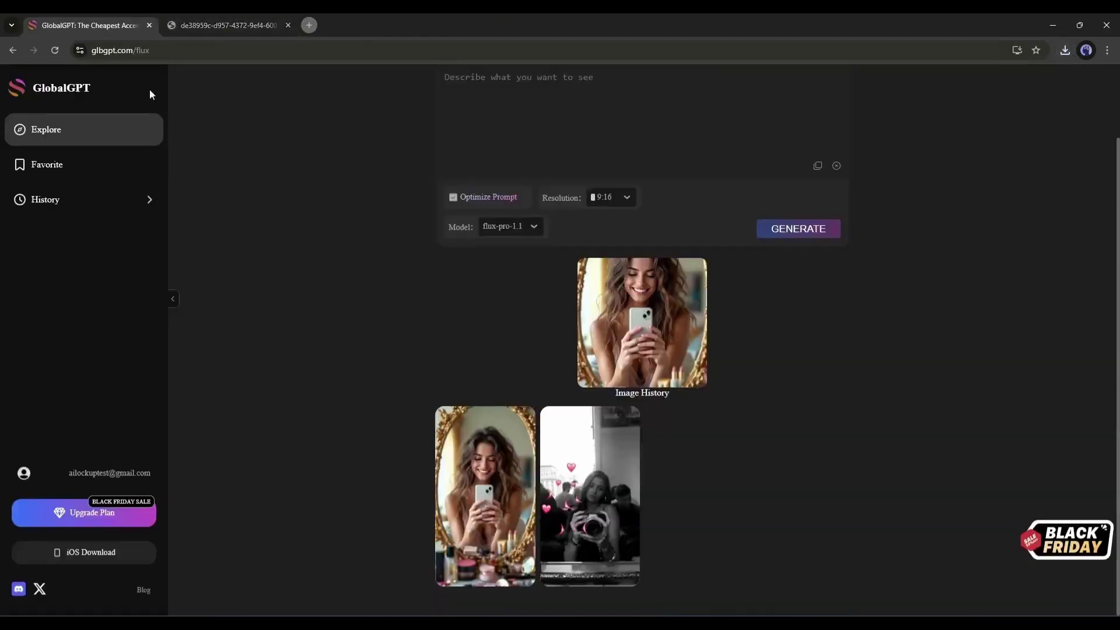
{"action": "scroll", "coordinate": [537, 337], "scroll_direction": "up", "scroll_amount": 2}
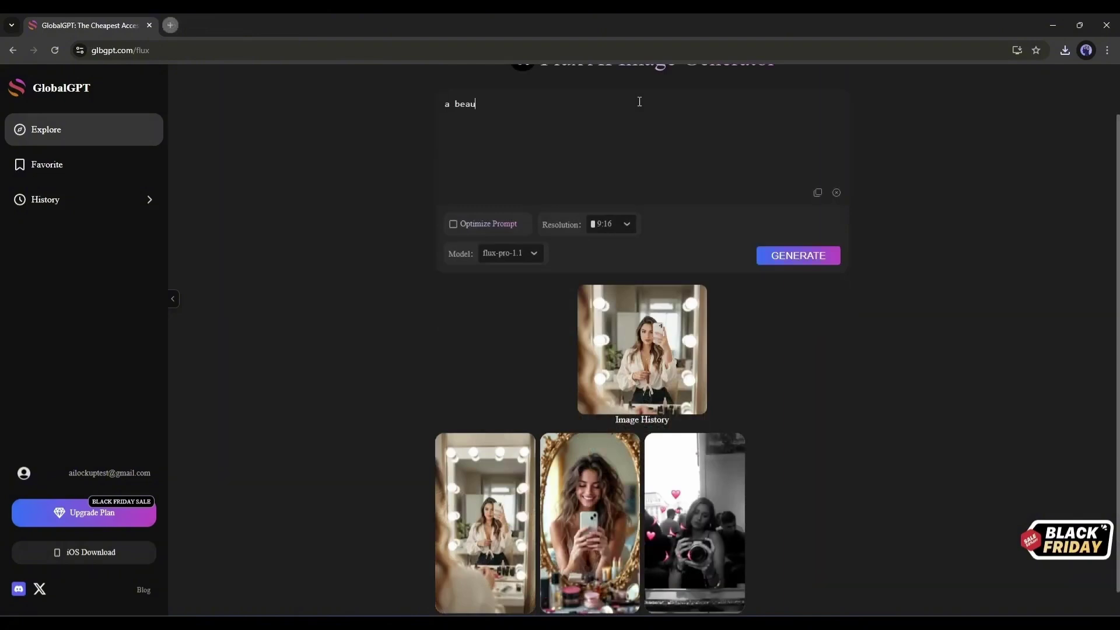
- Generate a 16:9 image of a beautiful model walking on a beach and preview it
{"action": "type", "text": "tiful model walking on a sea beach"}
{"action": "left_click", "coordinate": [629, 231]}
{"action": "left_click", "coordinate": [605, 266]}
{"action": "left_click", "coordinate": [799, 259]}
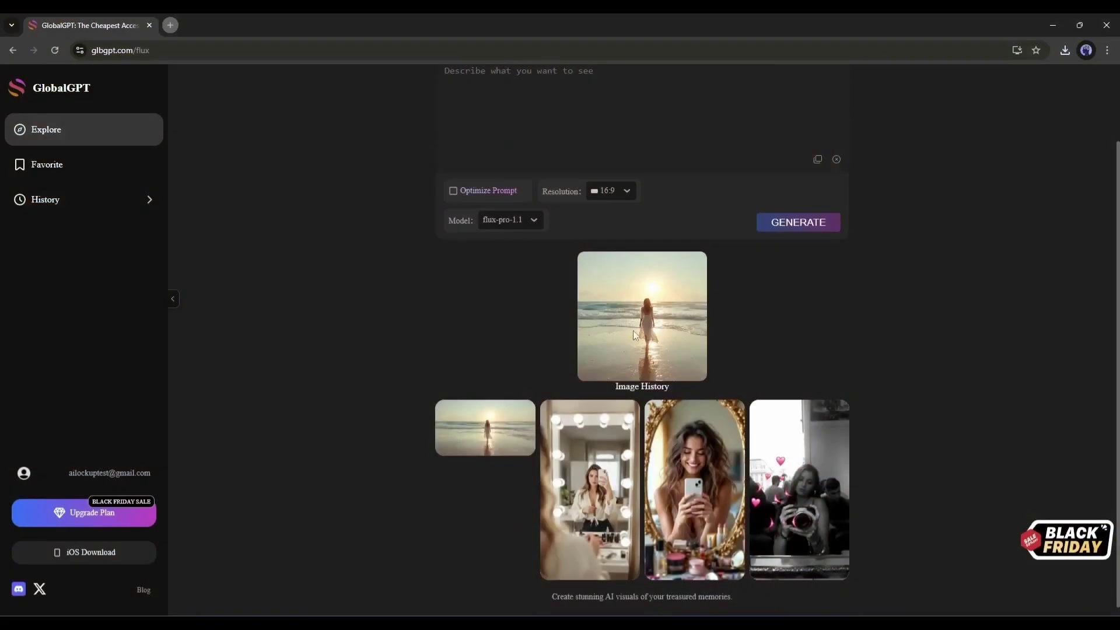
{"action": "left_click", "coordinate": [618, 334]}
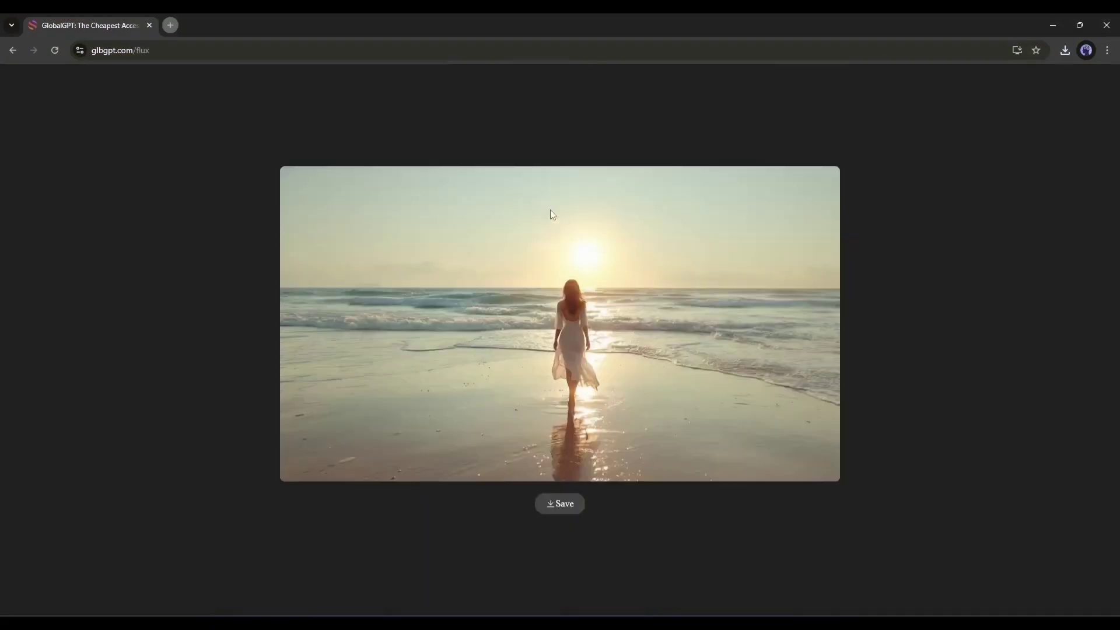
{"action": "left_click", "coordinate": [520, 215]}
- Generate a 'selfie image of a girl' and download it as a JPG
{"action": "left_click", "coordinate": [520, 215]}
{"action": "type", "text": "selfie image of a girl"}
{"action": "left_click", "coordinate": [798, 314]}
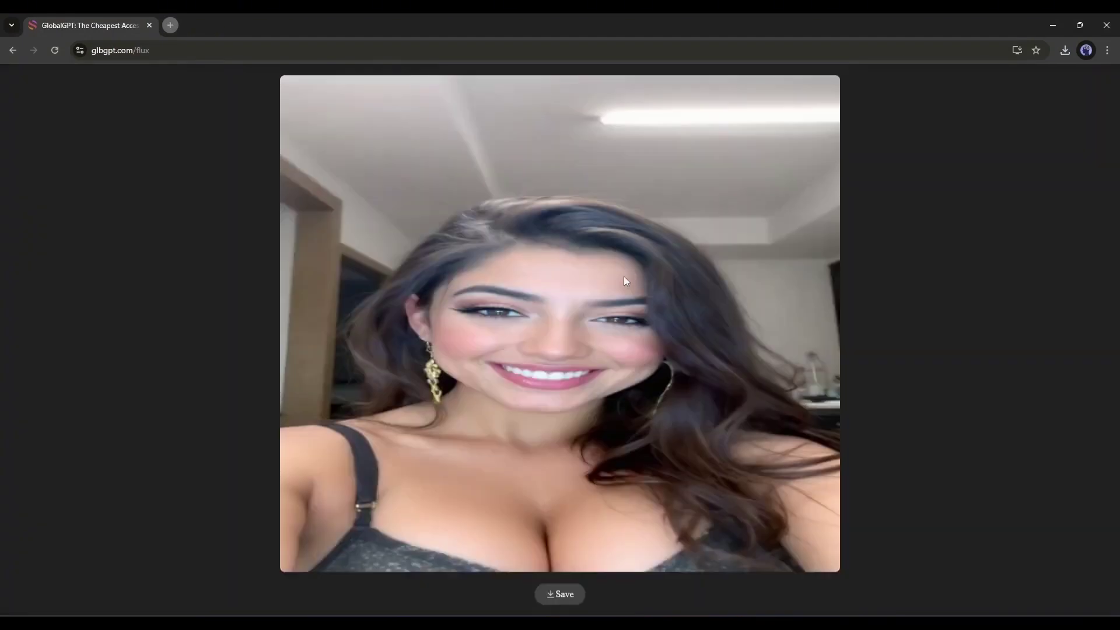
{"action": "left_click", "coordinate": [561, 595]}
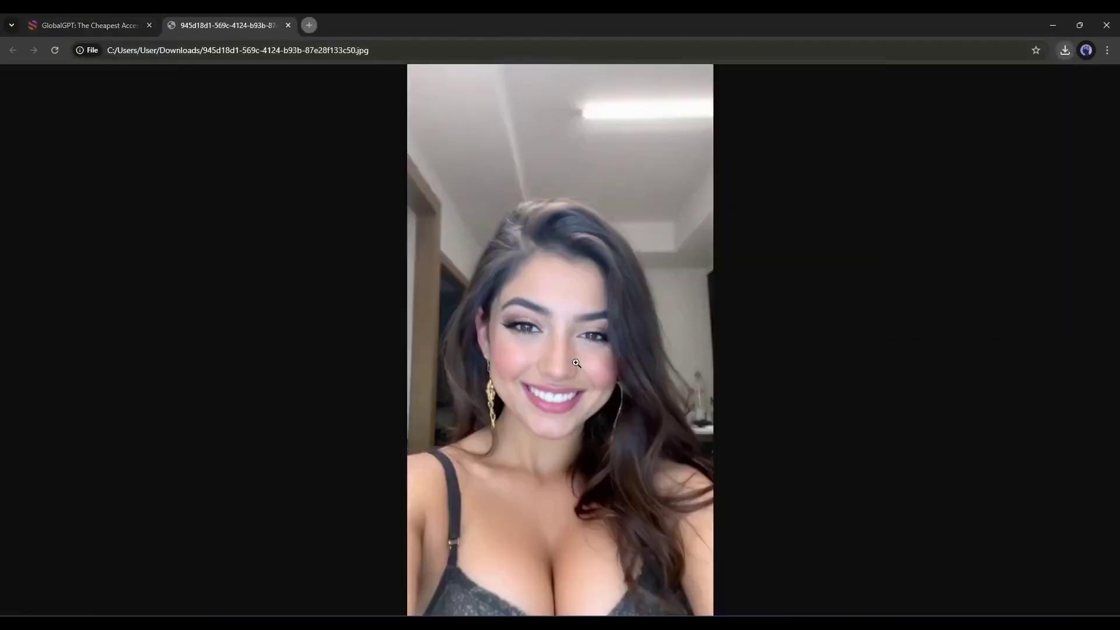
{"action": "left_click", "coordinate": [577, 363]}
{"action": "left_click", "coordinate": [577, 362]}
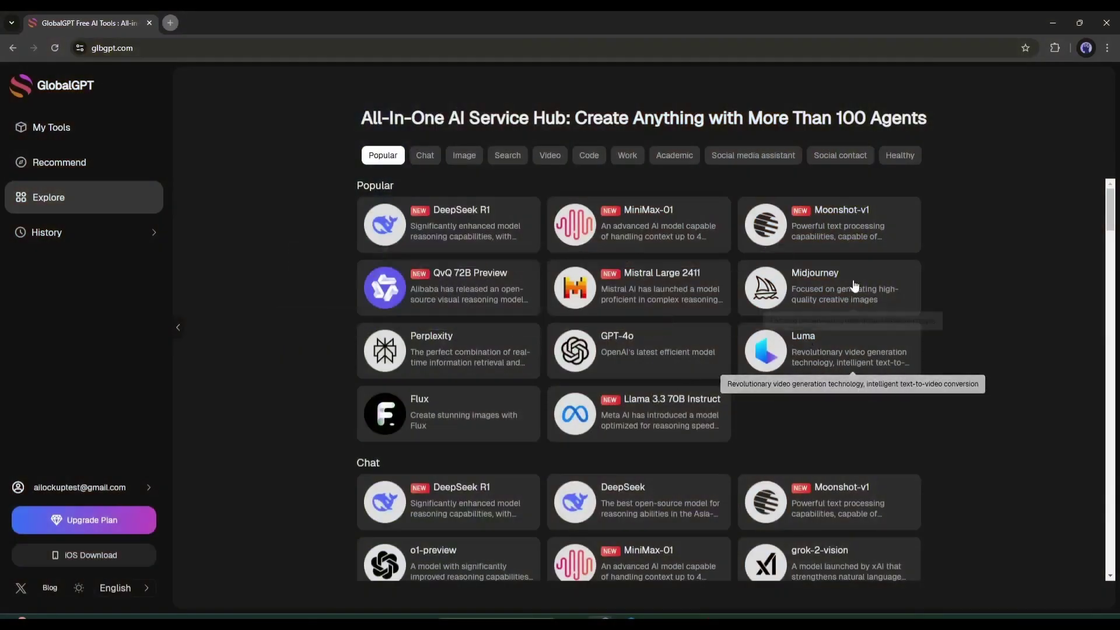
- Open Midjourney and paste the cinematic cat-superhero prompt into the Prompts box
{"action": "left_click", "coordinate": [849, 287]}
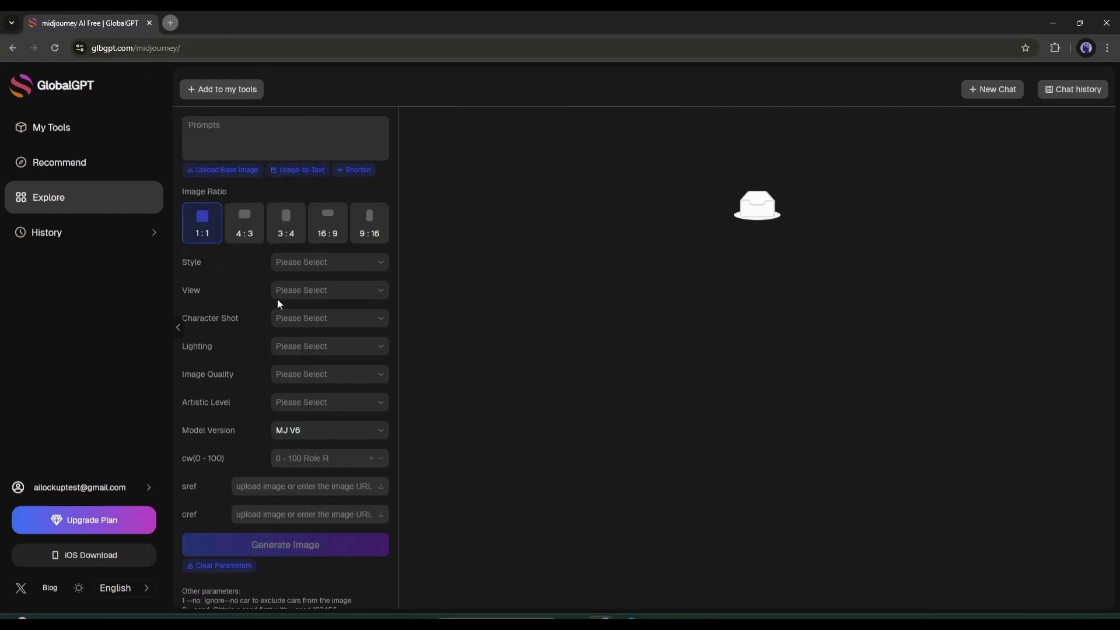
{"action": "key", "text": "ctrl+v"}
{"action": "scroll", "coordinate": [263, 146], "scroll_direction": "up", "scroll_amount": 3}
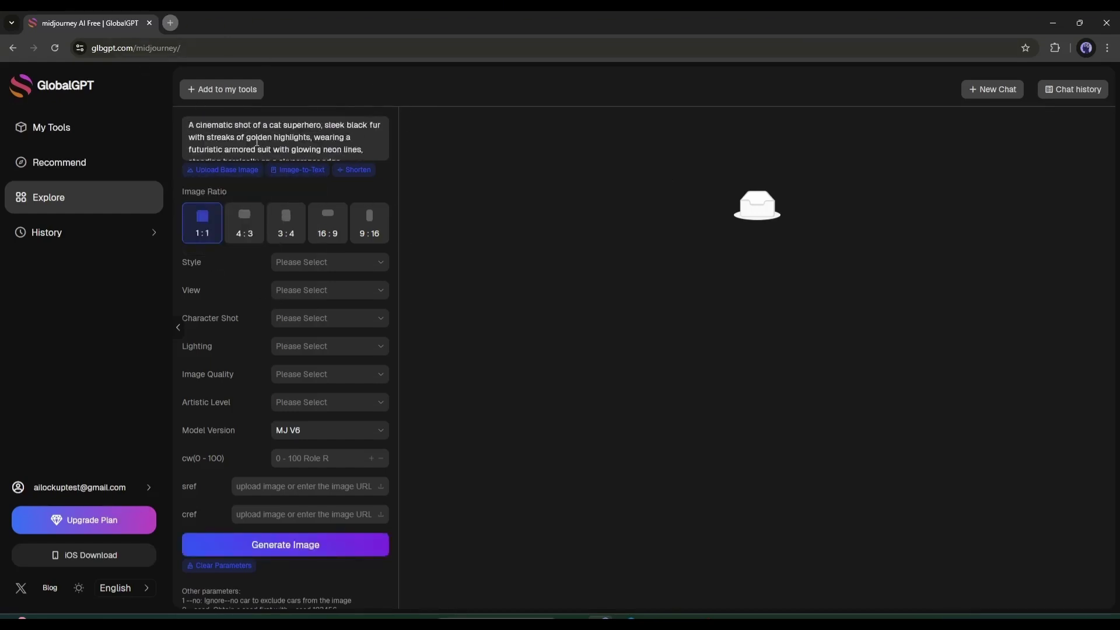
{"action": "scroll", "coordinate": [295, 144], "scroll_direction": "down", "scroll_amount": 3}
- Dismiss the Image-to-Text file picker and submit the cat-superhero prompt to Midjourney
{"action": "mouse_move", "coordinate": [202, 171]}
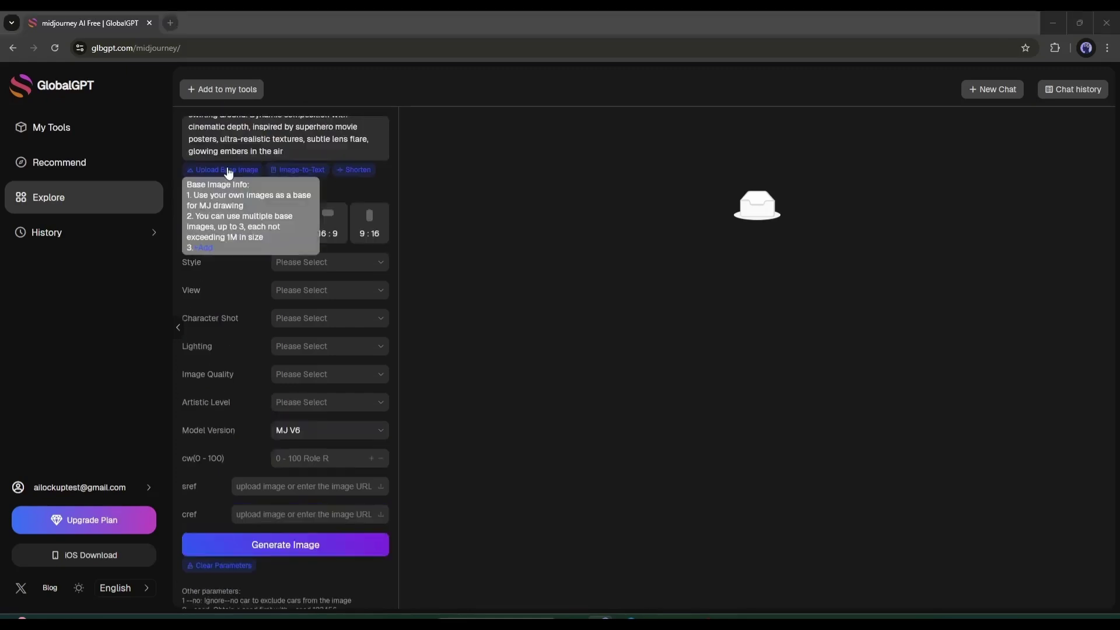
{"action": "left_click", "coordinate": [302, 173]}
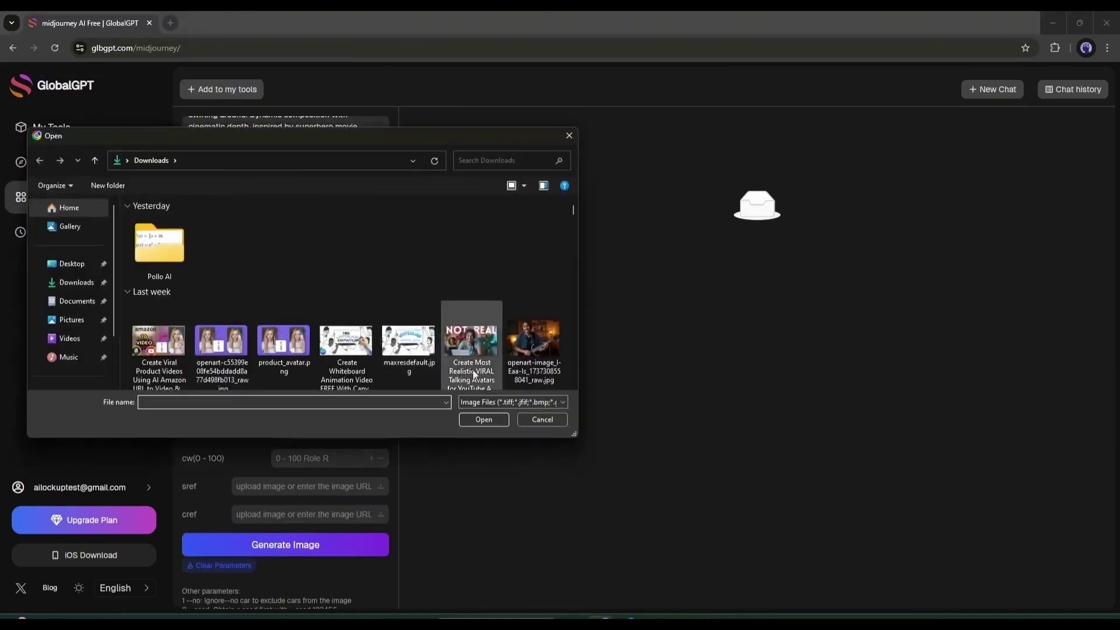
{"action": "left_click", "coordinate": [527, 423]}
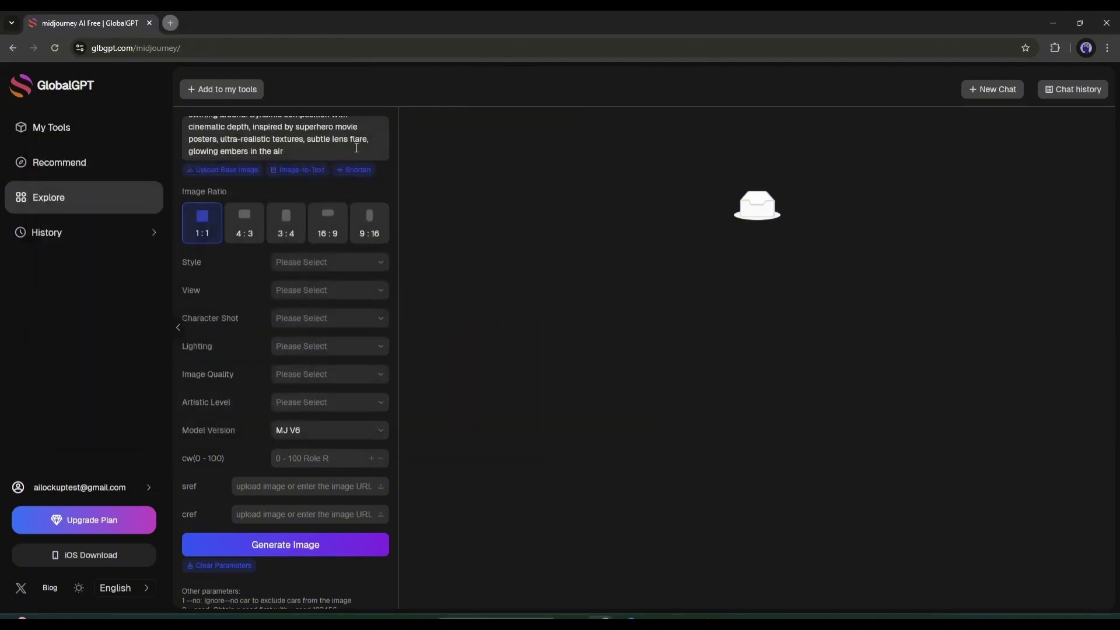
{"action": "scroll", "coordinate": [270, 140], "scroll_direction": "up", "scroll_amount": 3}
{"action": "scroll", "coordinate": [327, 164], "scroll_direction": "down", "scroll_amount": 3}
{"action": "left_click", "coordinate": [352, 171]}
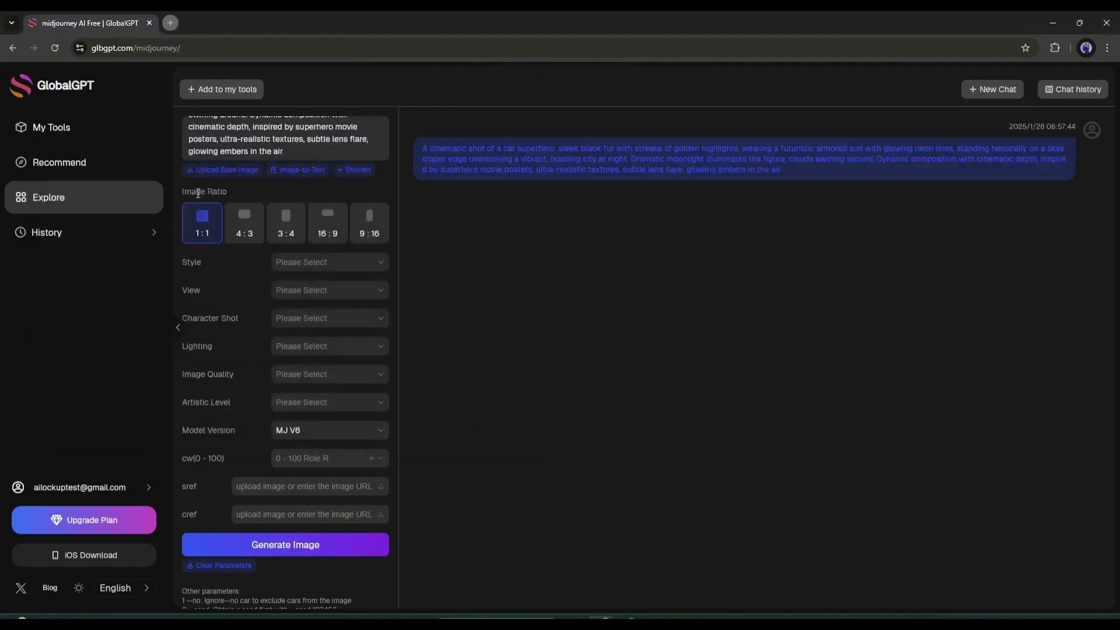
- Set the ratio to 16:9, Cinematic style, Medium Shot (MS) view and Full Length Shot (FLS)
{"action": "left_click", "coordinate": [325, 227]}
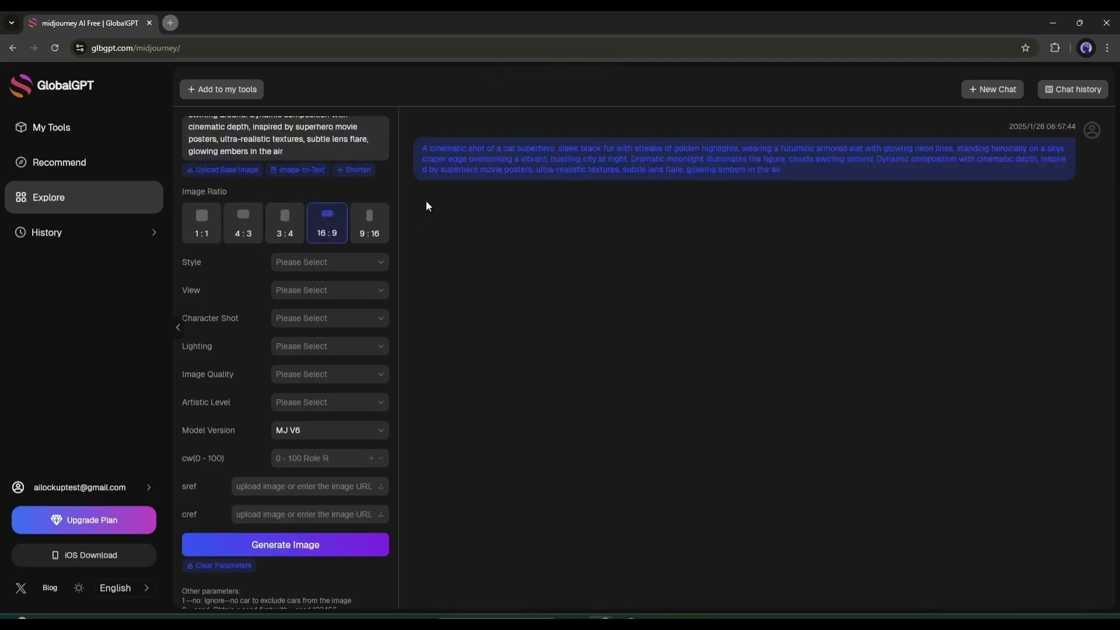
{"action": "left_click", "coordinate": [293, 264]}
{"action": "scroll", "coordinate": [327, 327], "scroll_direction": "down", "scroll_amount": 5}
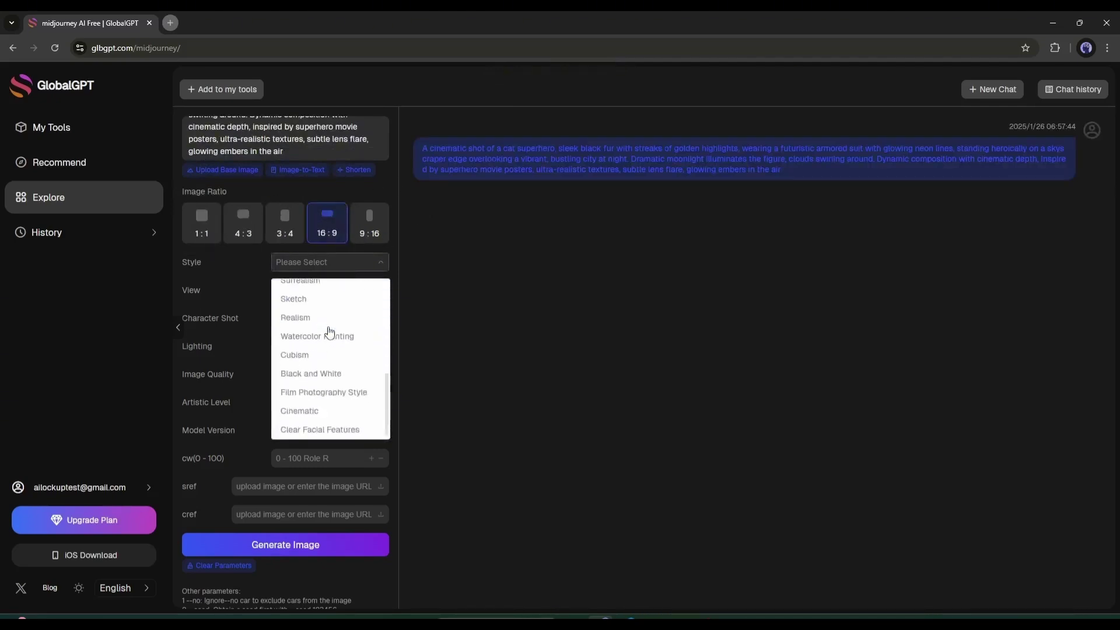
{"action": "left_click", "coordinate": [308, 412]}
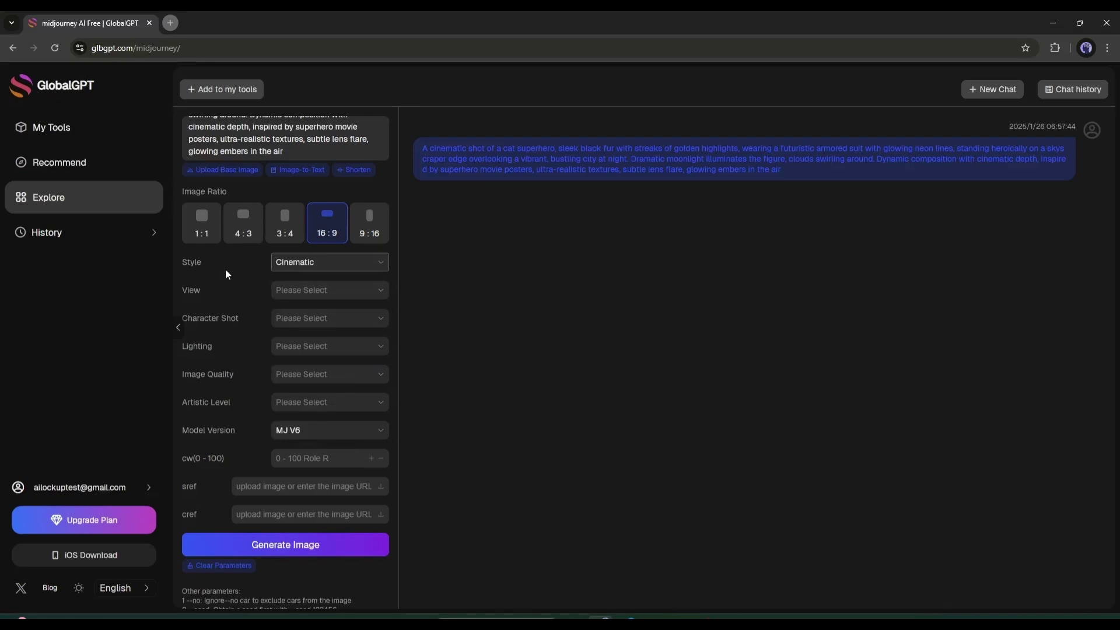
{"action": "left_click", "coordinate": [301, 295]}
{"action": "scroll", "coordinate": [373, 438], "scroll_direction": "down", "scroll_amount": 1}
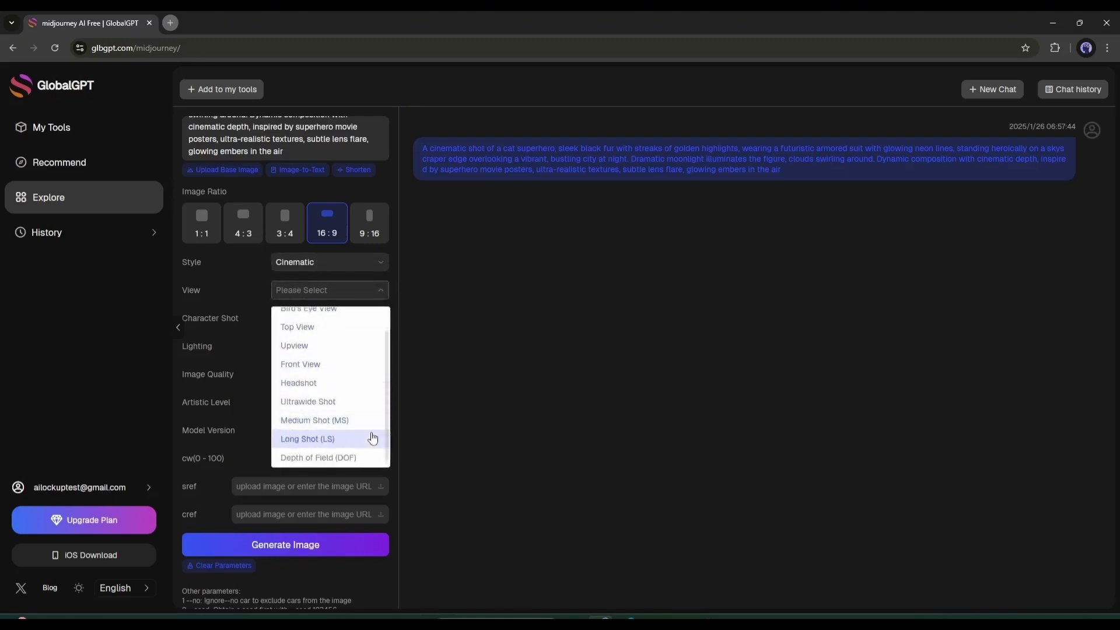
{"action": "left_click", "coordinate": [343, 420]}
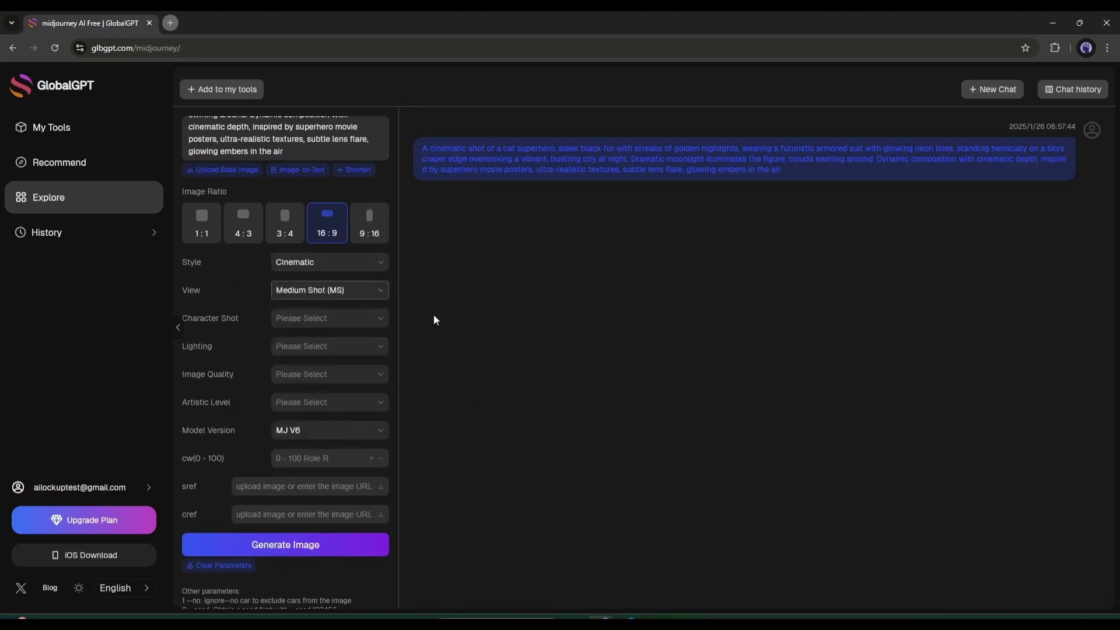
{"action": "left_click", "coordinate": [338, 326]}
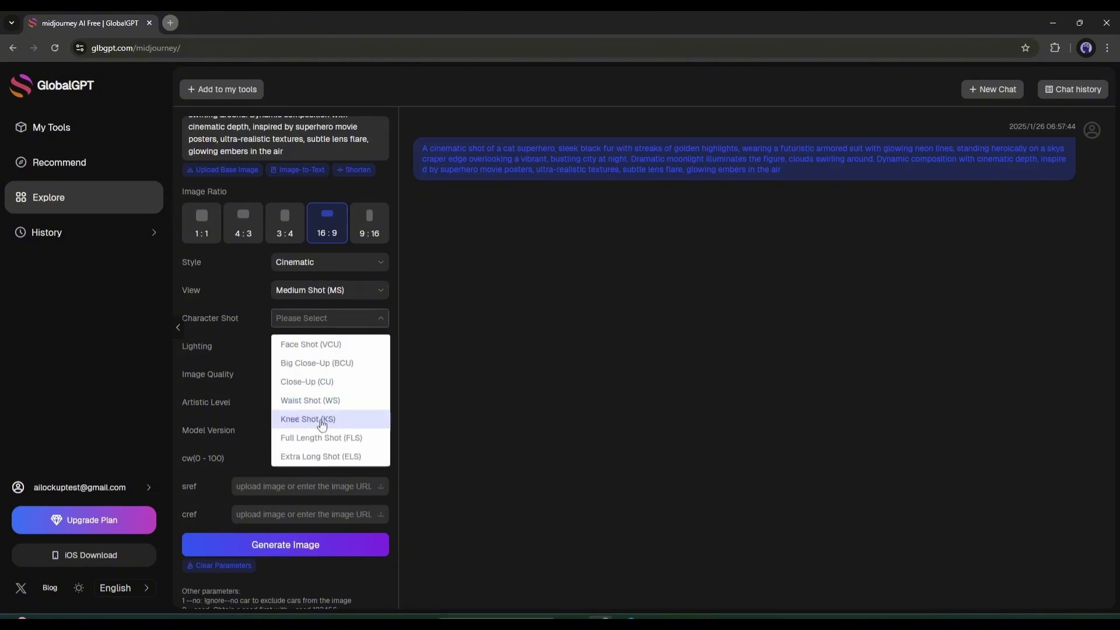
{"action": "left_click", "coordinate": [325, 438]}
- Choose Dramatic Light, Ultra HD quality, Style High and MJ V6, skipping a character reference image
{"action": "left_click", "coordinate": [352, 350]}
{"action": "scroll", "coordinate": [321, 512], "scroll_direction": "down", "scroll_amount": 1}
{"action": "left_click", "coordinate": [320, 421]}
{"action": "left_click", "coordinate": [322, 375]}
{"action": "left_click", "coordinate": [317, 461]}
{"action": "left_click", "coordinate": [320, 408]}
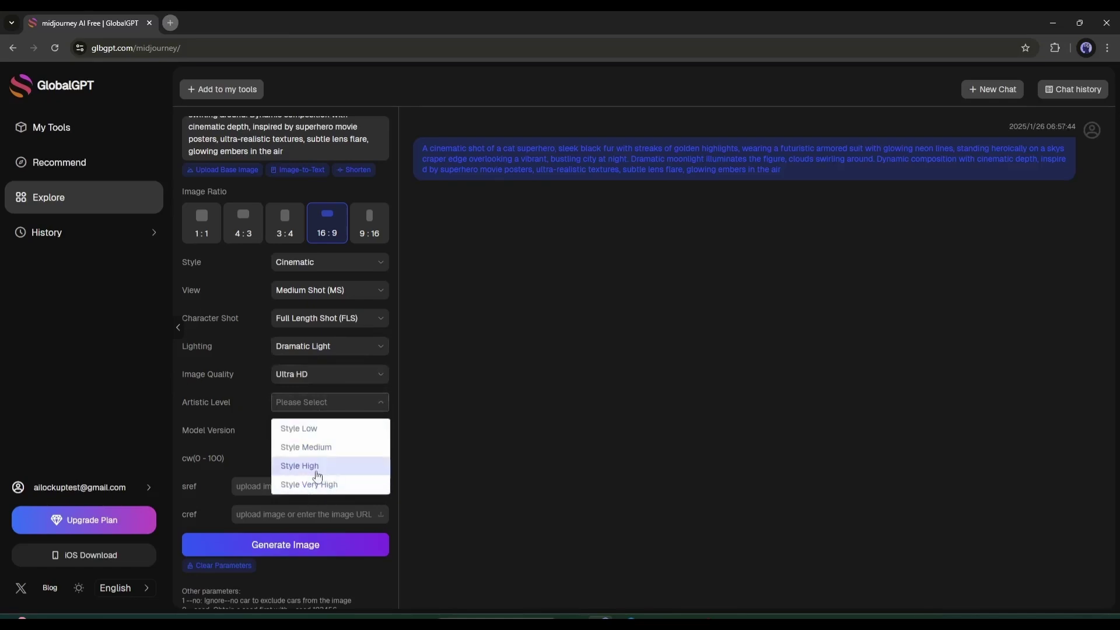
{"action": "left_click", "coordinate": [315, 475]}
{"action": "left_click", "coordinate": [333, 435]}
{"action": "left_click", "coordinate": [302, 458]}
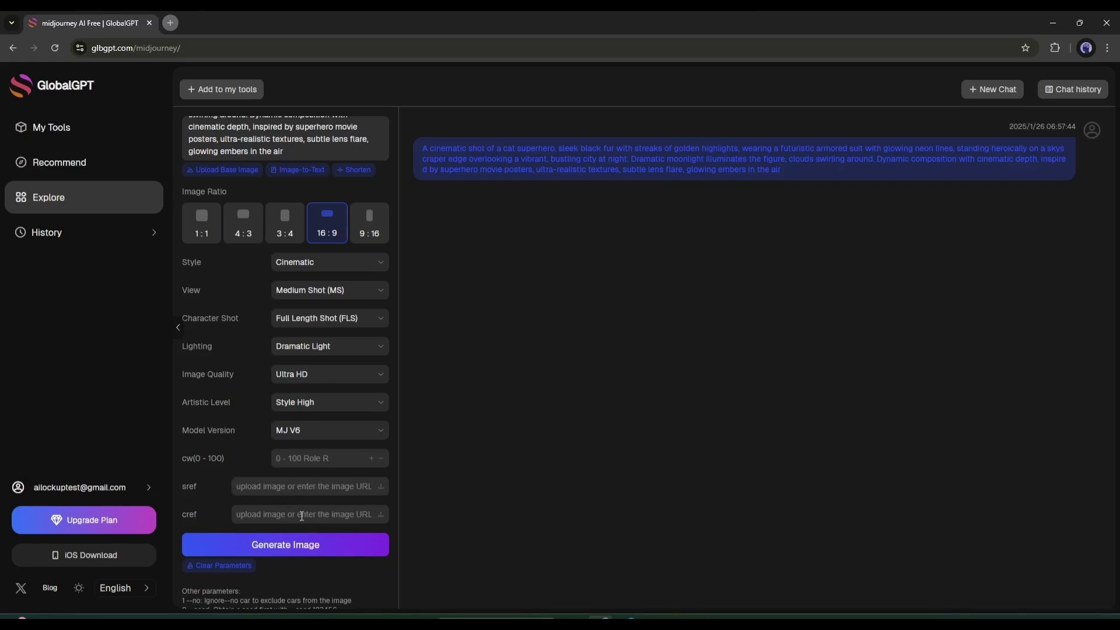
{"action": "left_click", "coordinate": [381, 515]}
{"action": "left_click", "coordinate": [542, 424]}
- Generate four cat-superhero images, upscale the first with U1, then open the Ideogram generator
{"action": "left_click", "coordinate": [295, 540]}
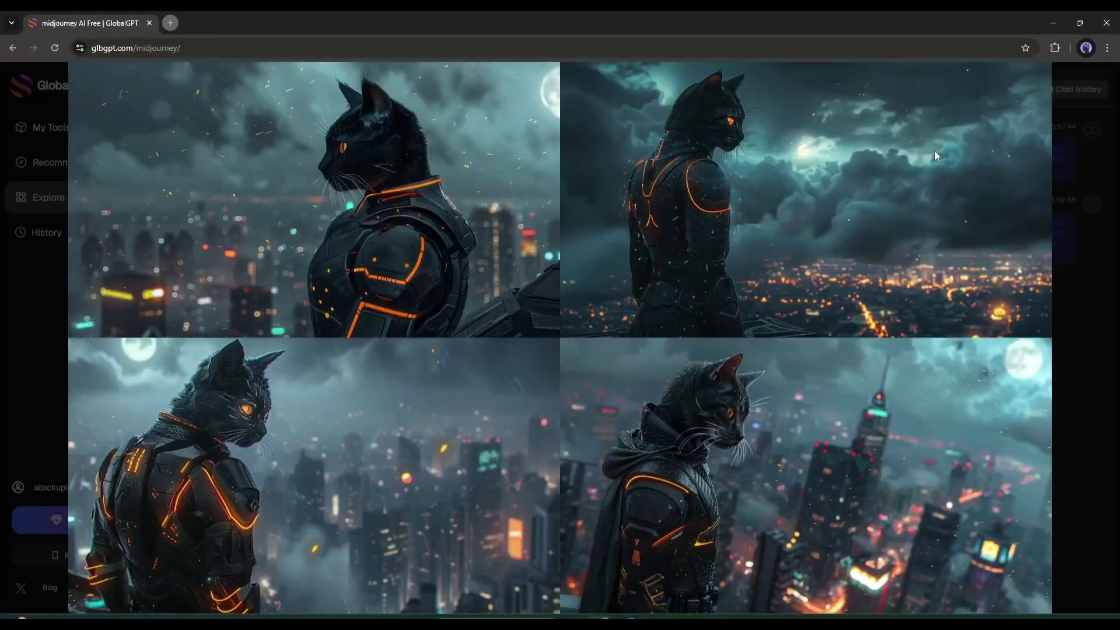
{"action": "left_click", "coordinate": [360, 410]}
{"action": "left_click", "coordinate": [461, 508]}
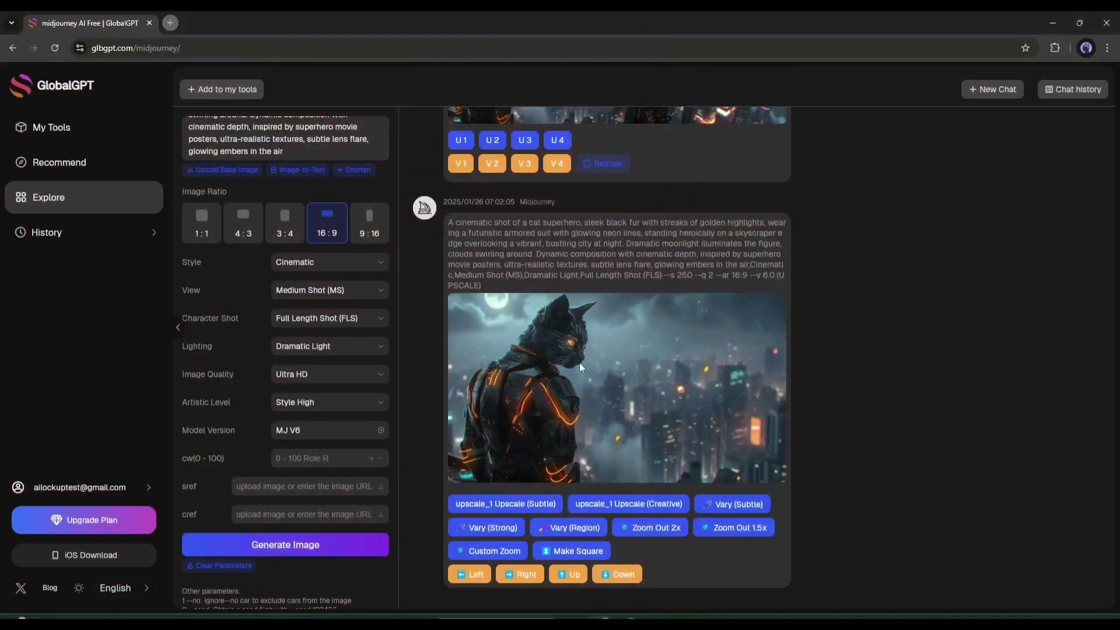
{"action": "left_click", "coordinate": [579, 363]}
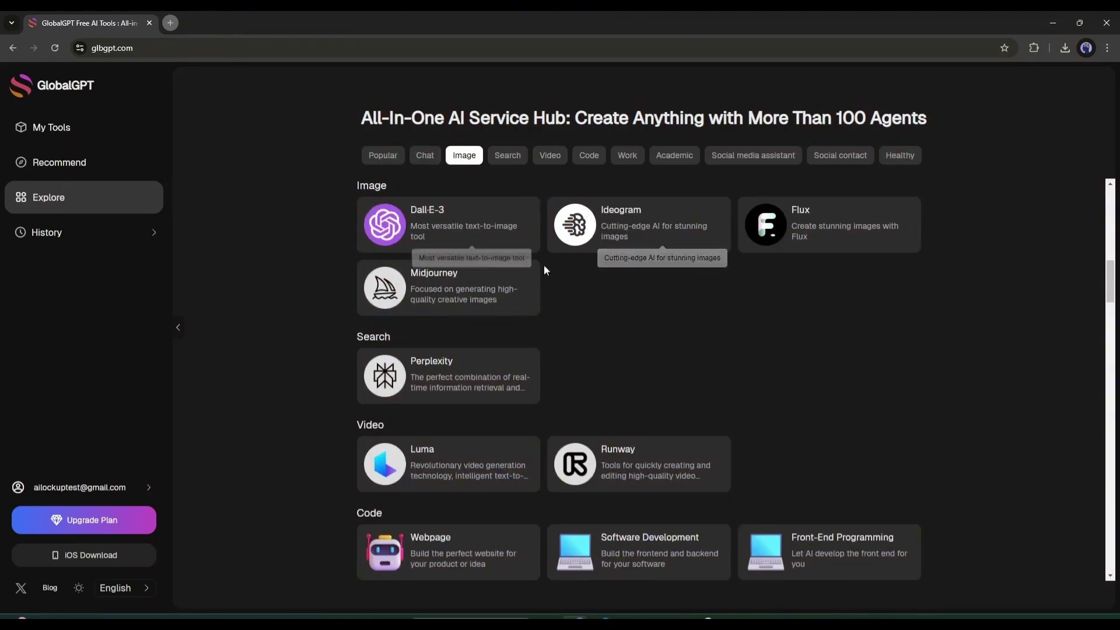
{"action": "left_click", "coordinate": [645, 231]}
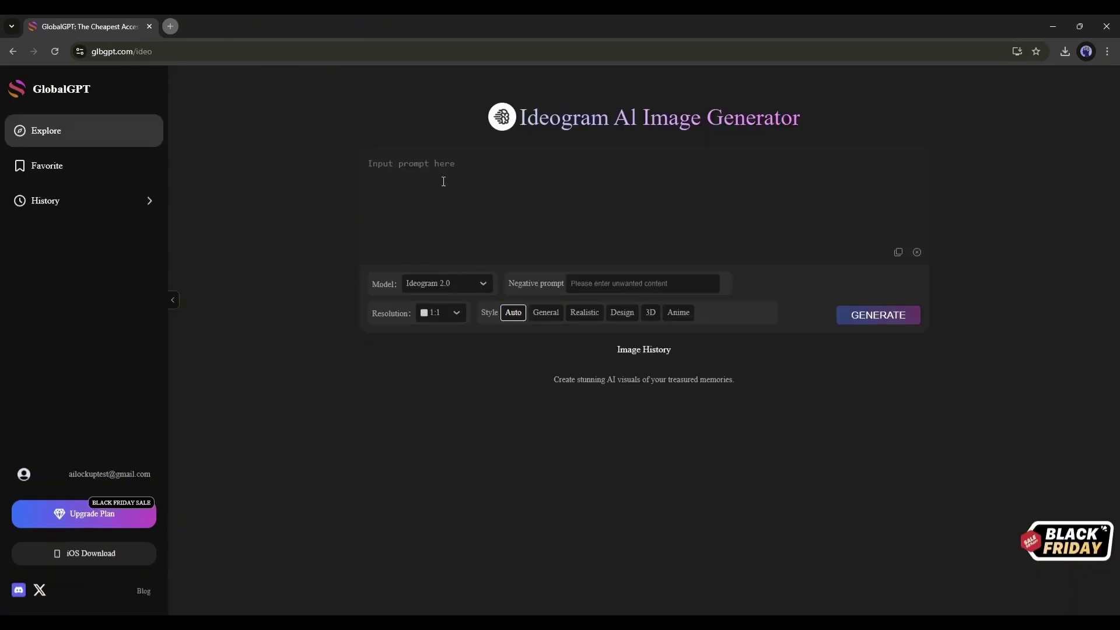
- Paste the Deadpool poster prompt and generate it with Ideogram 2.0 at 9:16 resolution
{"action": "right_click", "coordinate": [395, 164]}
{"action": "left_click", "coordinate": [416, 295]}
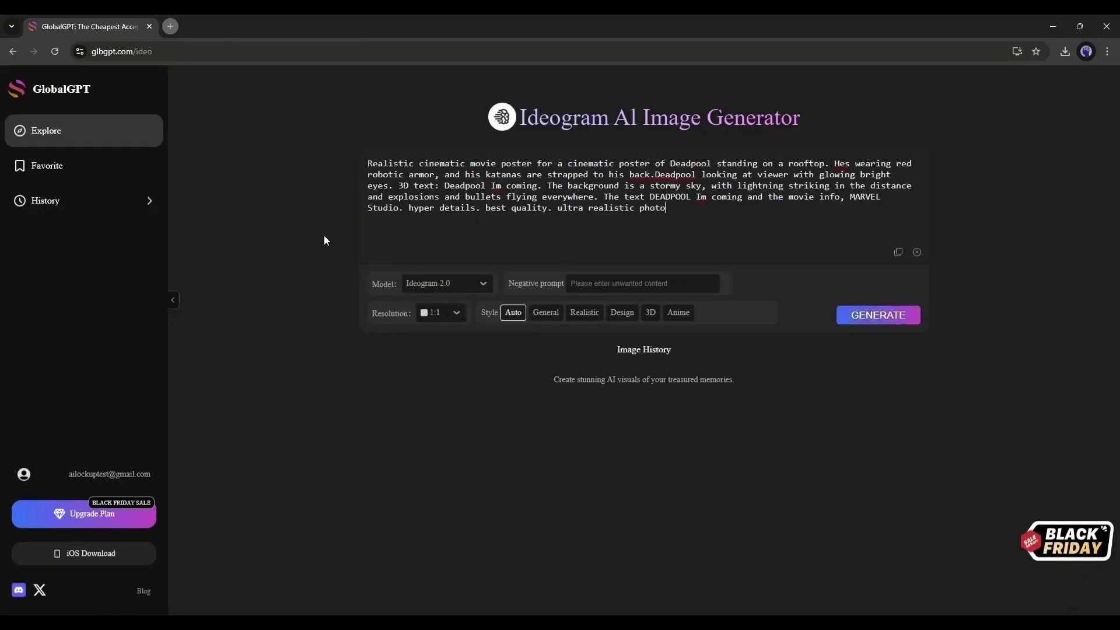
{"action": "left_click", "coordinate": [446, 285]}
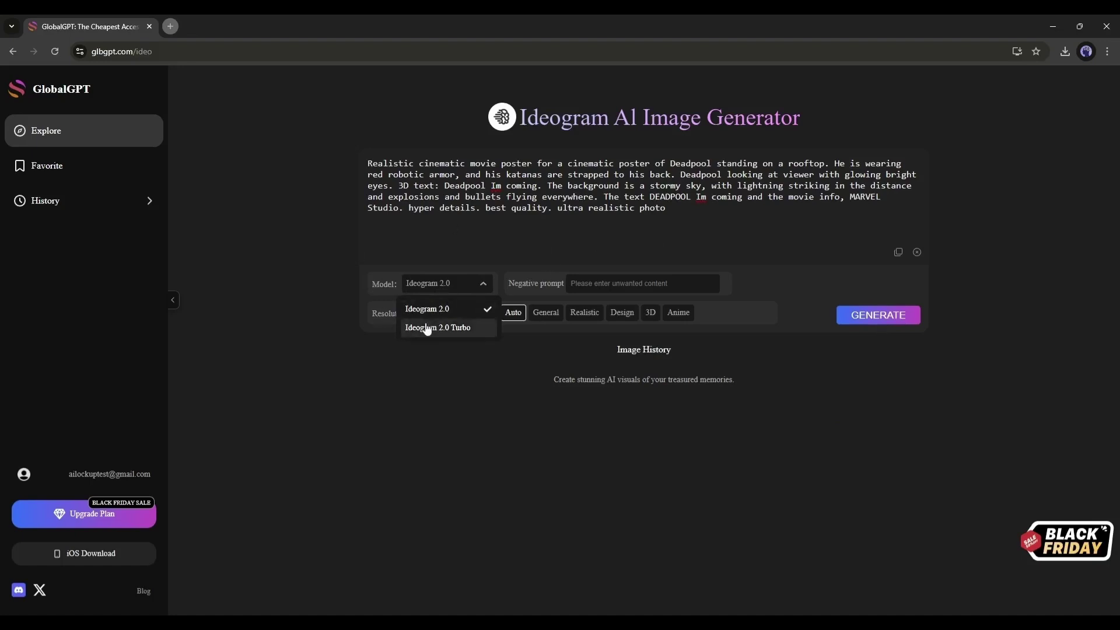
{"action": "left_click", "coordinate": [459, 311]}
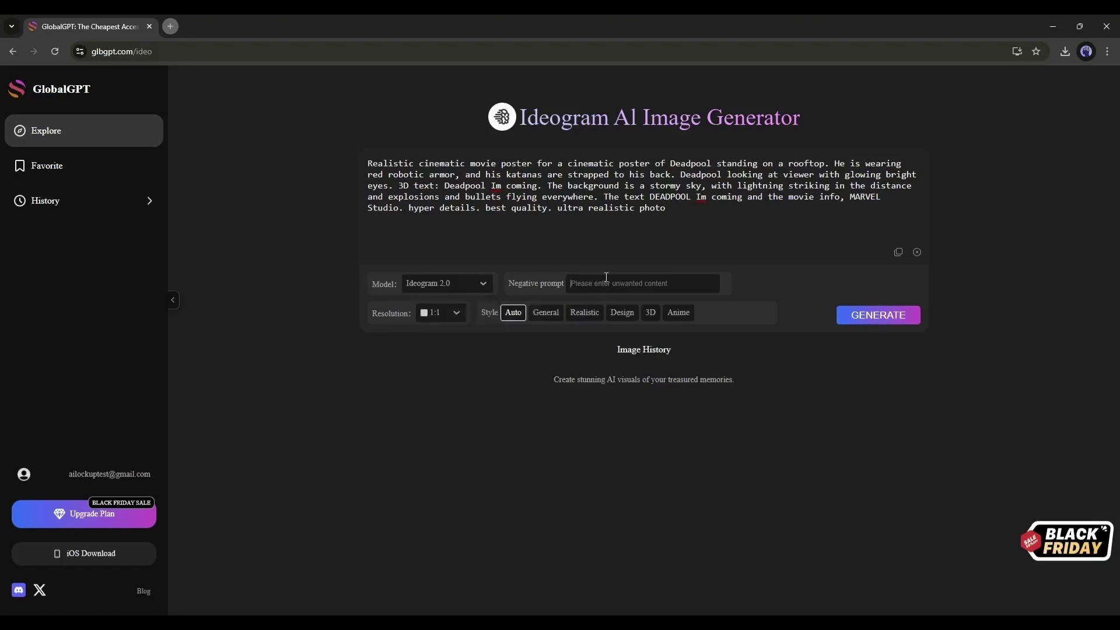
{"action": "left_click", "coordinate": [453, 313]}
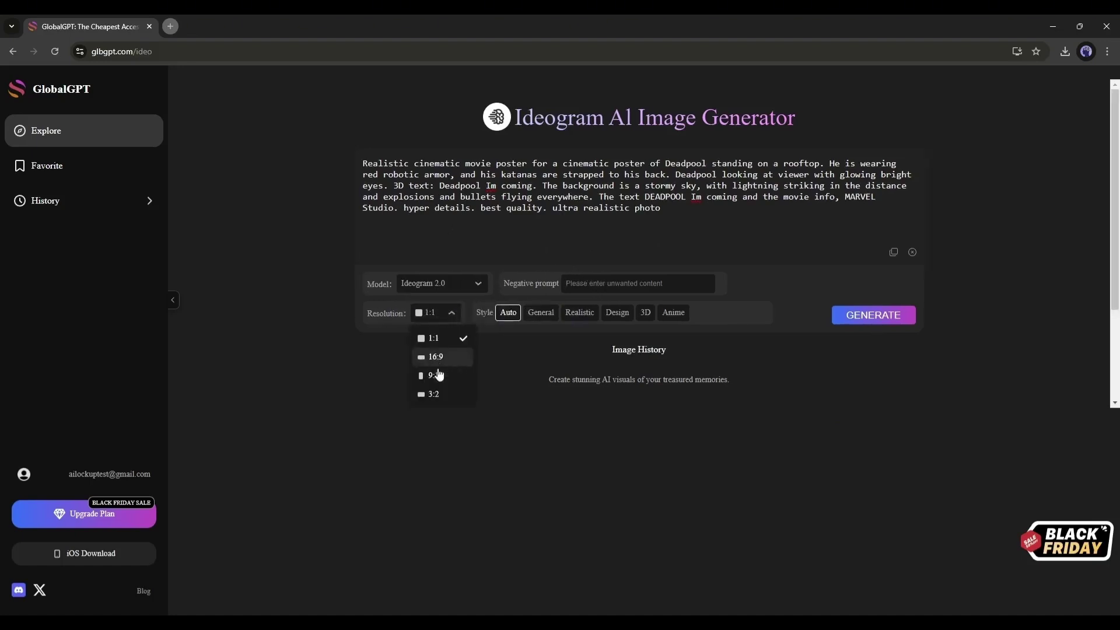
{"action": "left_click", "coordinate": [437, 375]}
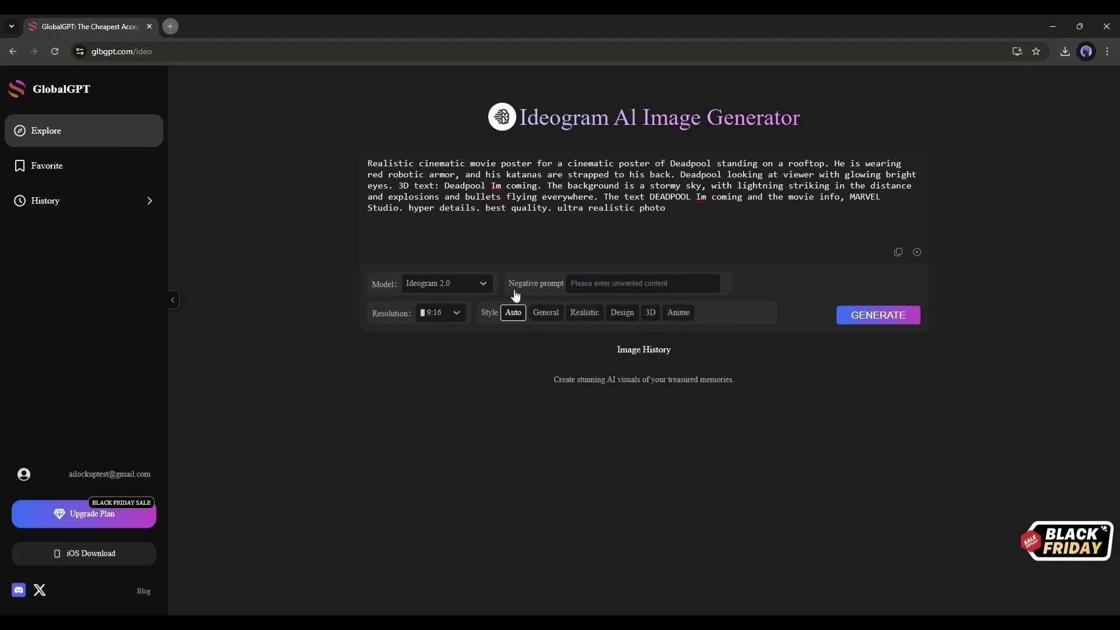
{"action": "left_click", "coordinate": [884, 319]}
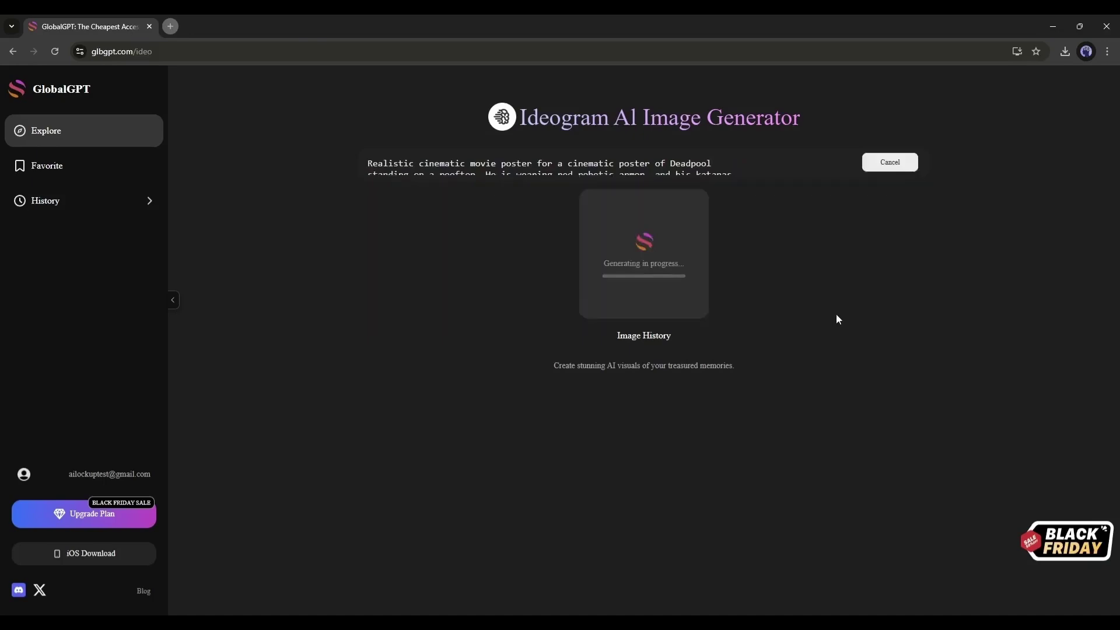
- Save the finished poster and open the downloaded PNG in a new tab
{"action": "left_click", "coordinate": [595, 303]}
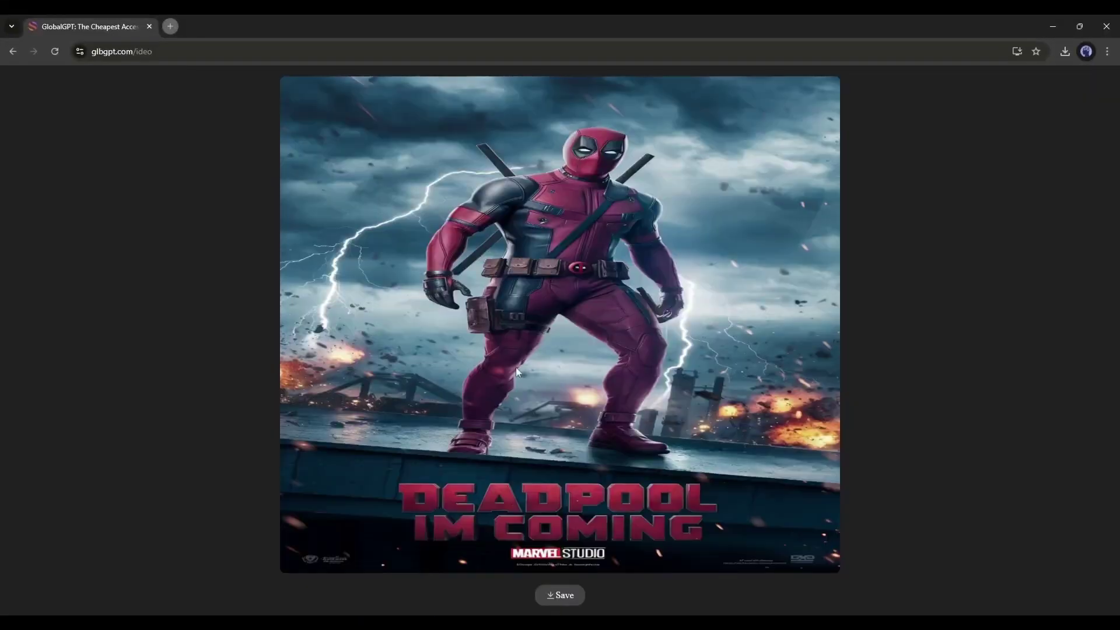
{"action": "left_click", "coordinate": [557, 598]}
{"action": "left_click", "coordinate": [1065, 51]}
{"action": "left_click", "coordinate": [1014, 82]}
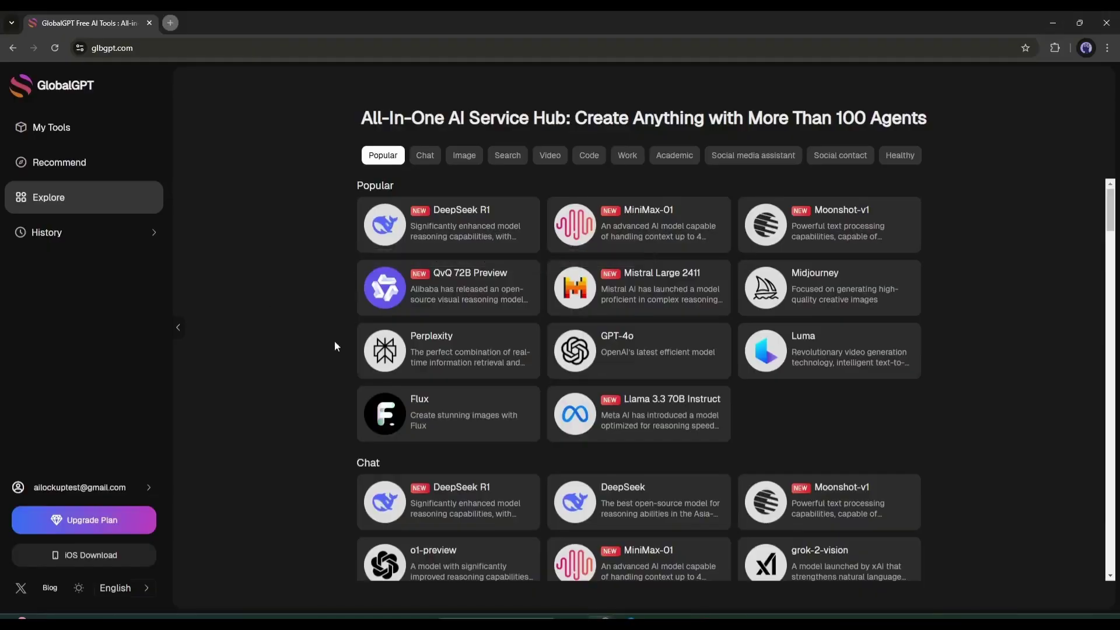
- Open the Luma text-to-video generator and paste the countryside-road scene prompt
{"action": "scroll", "coordinate": [505, 322], "scroll_direction": "down", "scroll_amount": 1}
{"action": "scroll", "coordinate": [457, 215], "scroll_direction": "up", "scroll_amount": 1}
{"action": "left_click", "coordinate": [549, 155]}
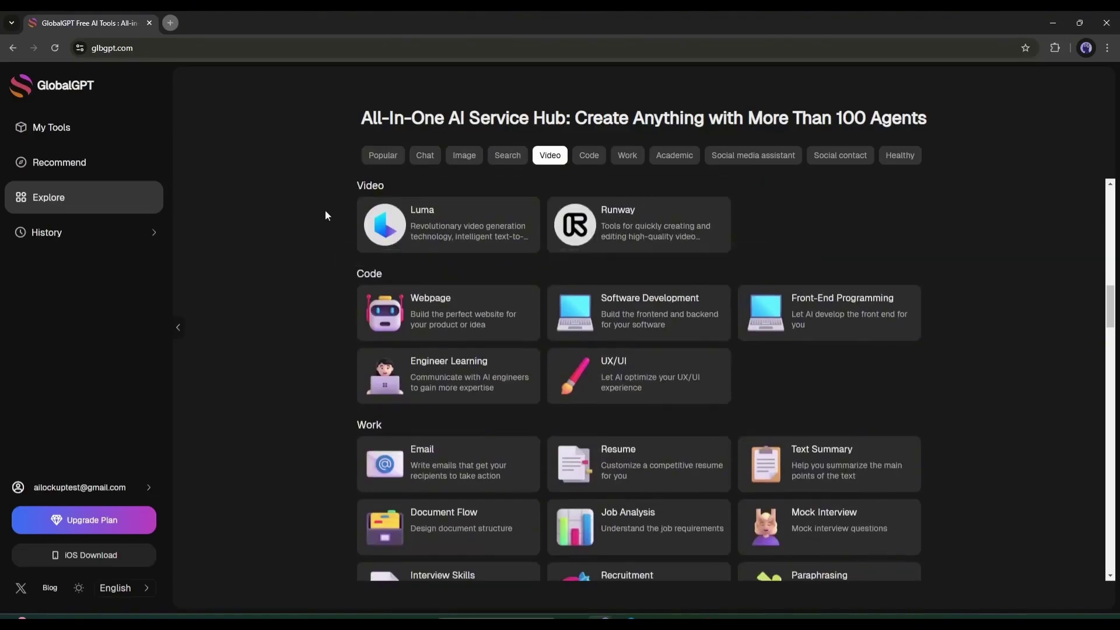
{"action": "left_click", "coordinate": [457, 228]}
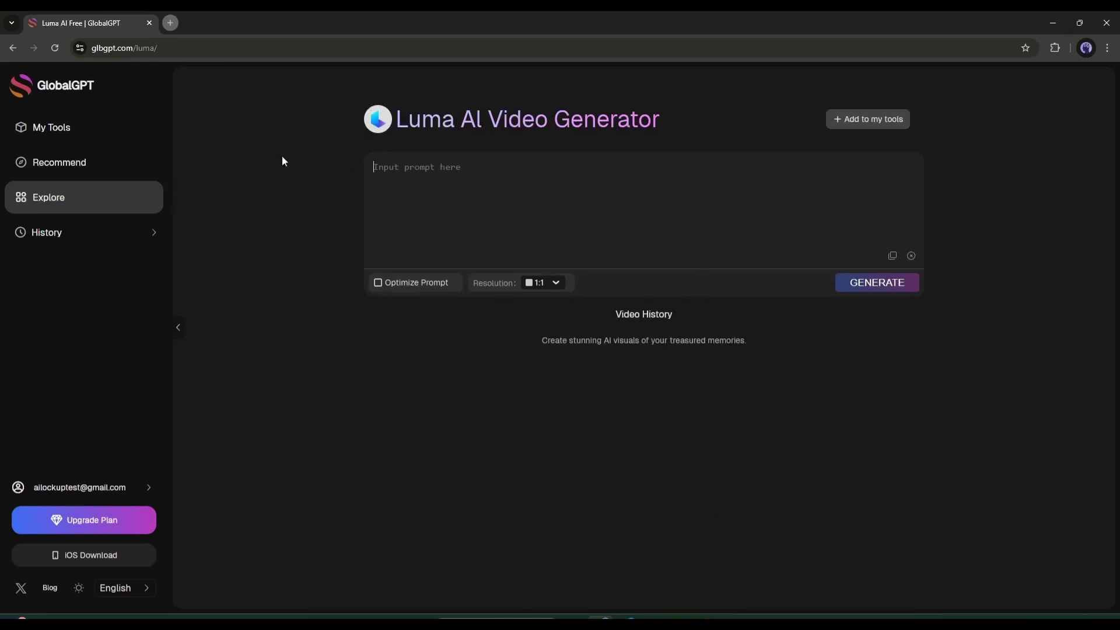
{"action": "left_click", "coordinate": [496, 192]}
{"action": "type", "text": "A desolate countryside road at dusk with soft, fading light. The camera pans smoothly from the empty road to Emily, a 22-year-old Caucasian woman with green eyes, a round face, and shoulder-length wavy brown hair, walking alone with a backpack. She has a natural, unhurried gait as she walks along the roadside. Her hair and loose clothing move subtly in response to a gentle breeze. The surrounding trees sway slightly as the wind rustles through their leaves, creating a realistic and atmospheric motion. The faint sound of whispers seems to carry through the air, matching the eerie yet quiet tone of the scene. All movement is natural and enhances the isolated, suspenseful ambiance."}
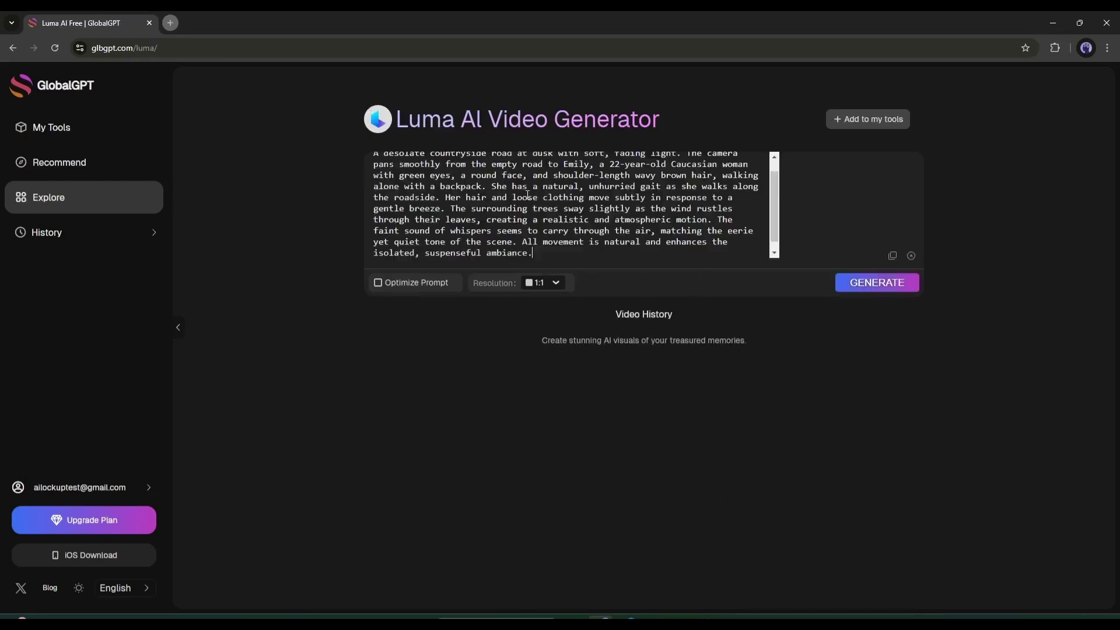
- Enable Optimize Prompt, set the 21:9 aspect ratio, generate, and play the clip fullscreen
{"action": "left_click", "coordinate": [377, 283]}
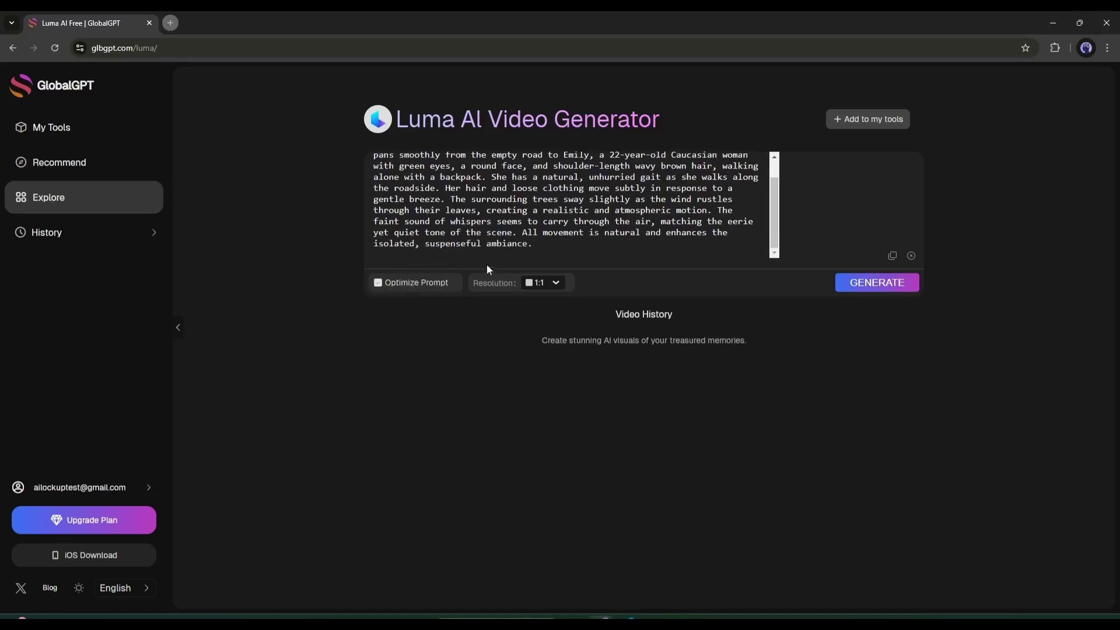
{"action": "left_click", "coordinate": [545, 284]}
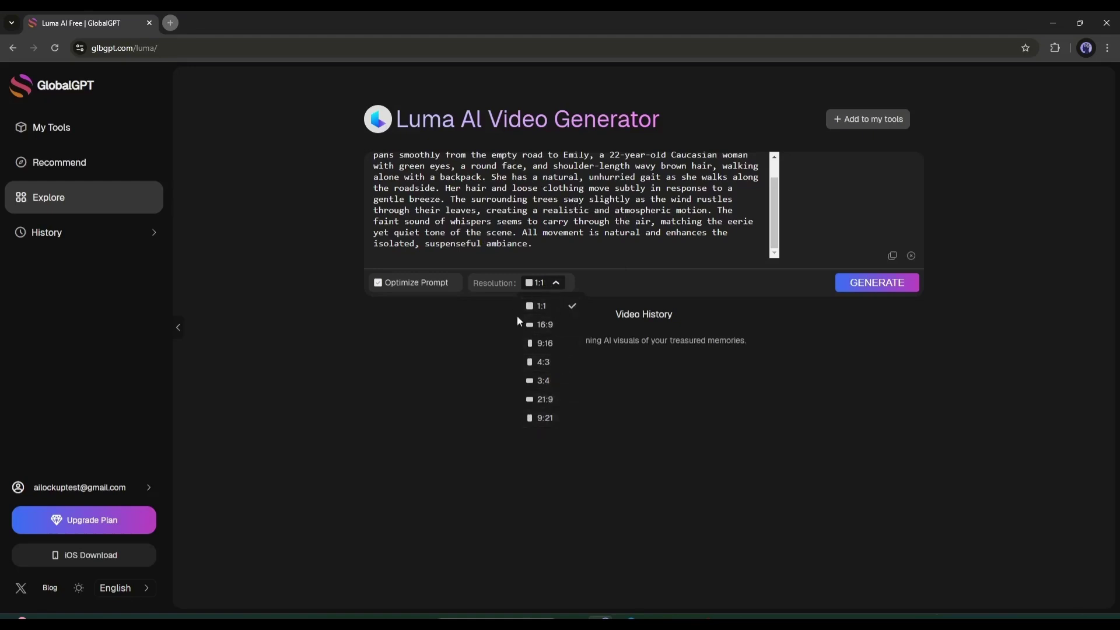
{"action": "left_click", "coordinate": [543, 399]}
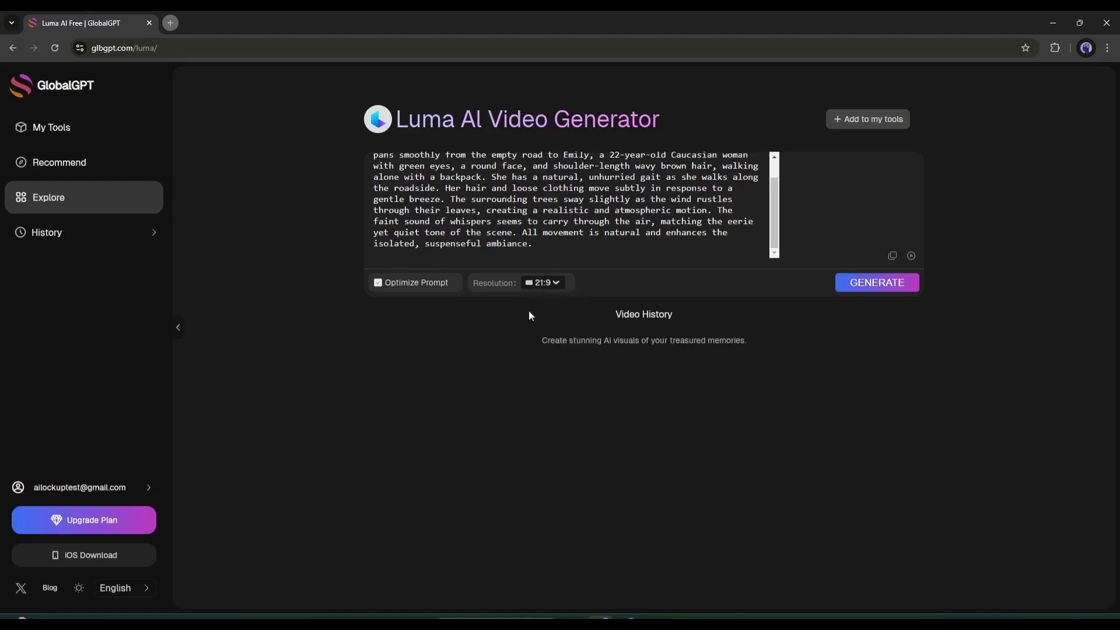
{"action": "left_click", "coordinate": [876, 284]}
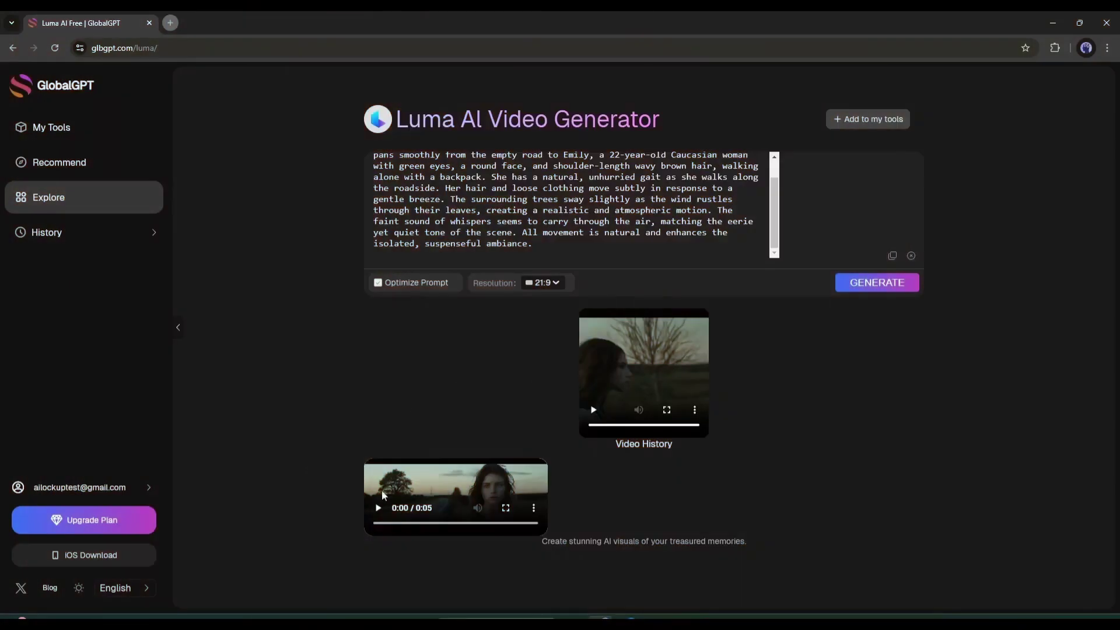
{"action": "left_click", "coordinate": [506, 508]}
{"action": "left_click", "coordinate": [26, 607]}
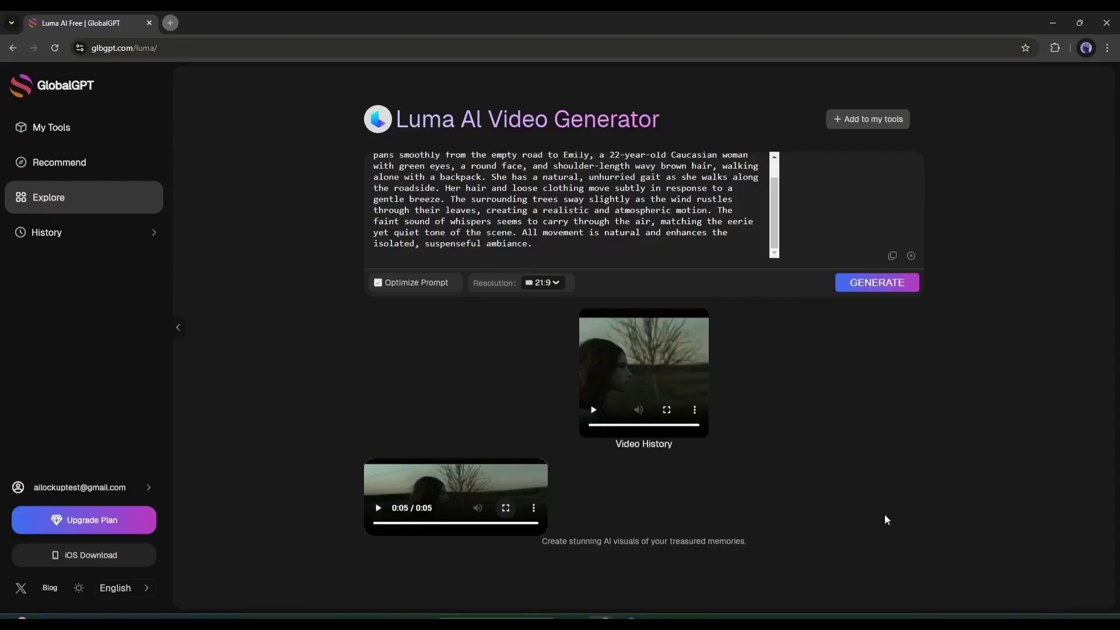
- Open the Runway image-to-video tool and upload the photo of the man with a guitar
{"action": "left_click", "coordinate": [137, 203]}
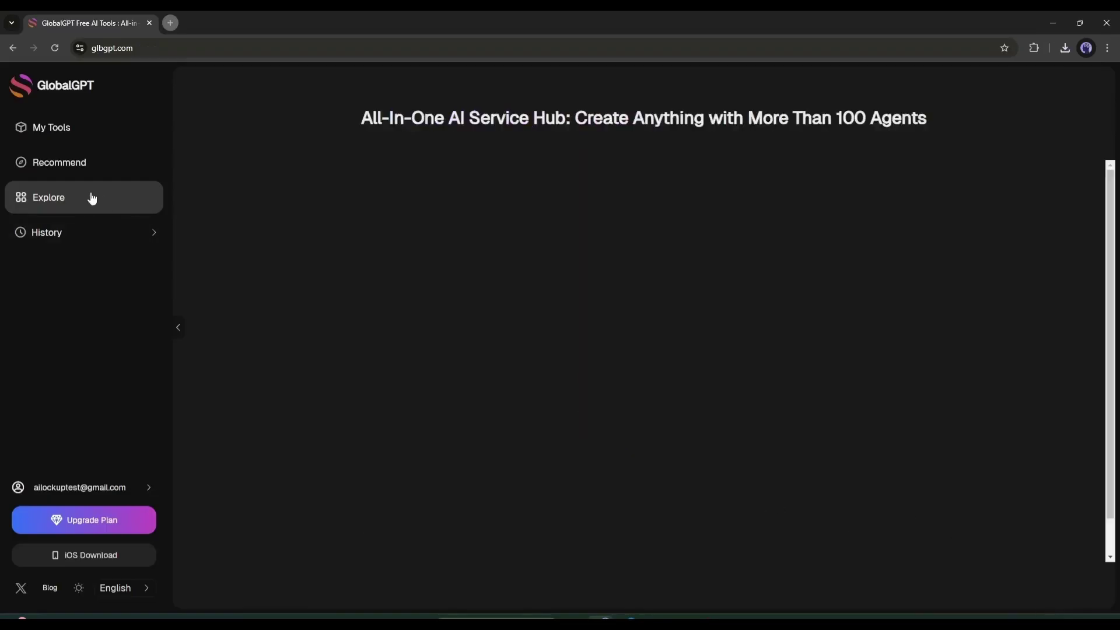
{"action": "left_click", "coordinate": [550, 155]}
{"action": "left_click", "coordinate": [642, 223]}
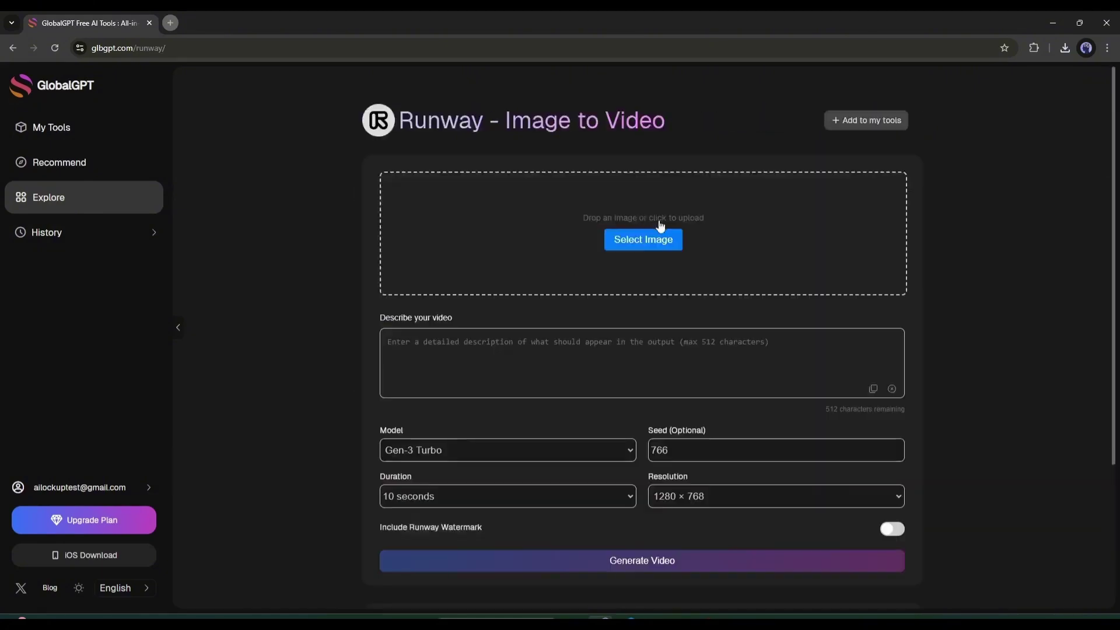
{"action": "left_click", "coordinate": [630, 240]}
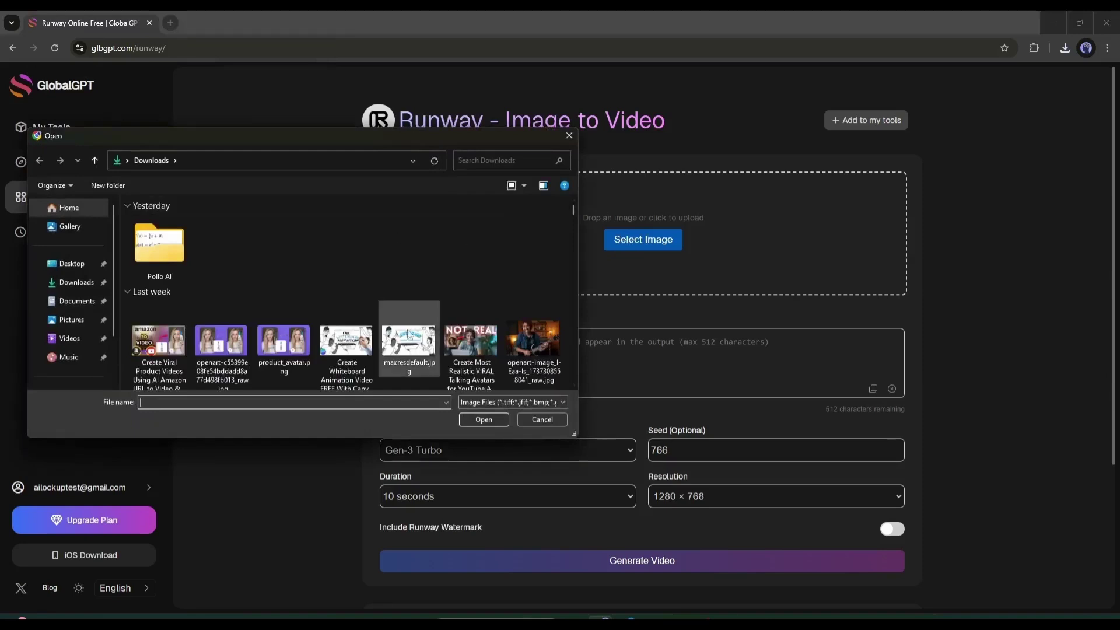
{"action": "double_click", "coordinate": [534, 331]}
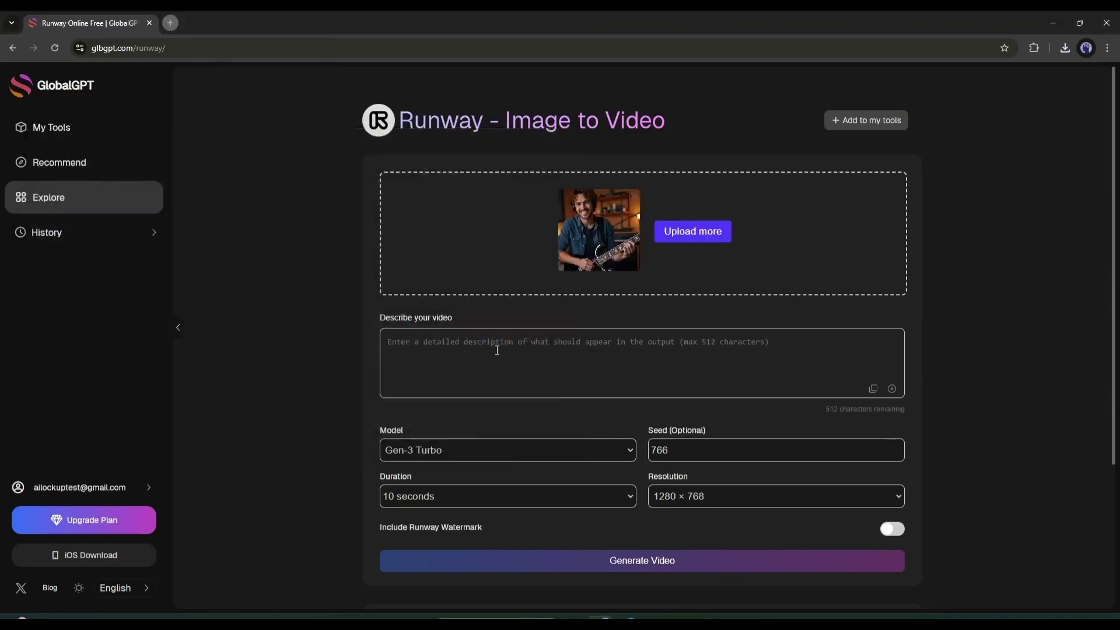
- Describe the video as 'slow zoom out, A man playing guitar, warm light' and clear the seed
{"action": "left_click", "coordinate": [497, 350]}
{"action": "type", "text": "slow zo"}
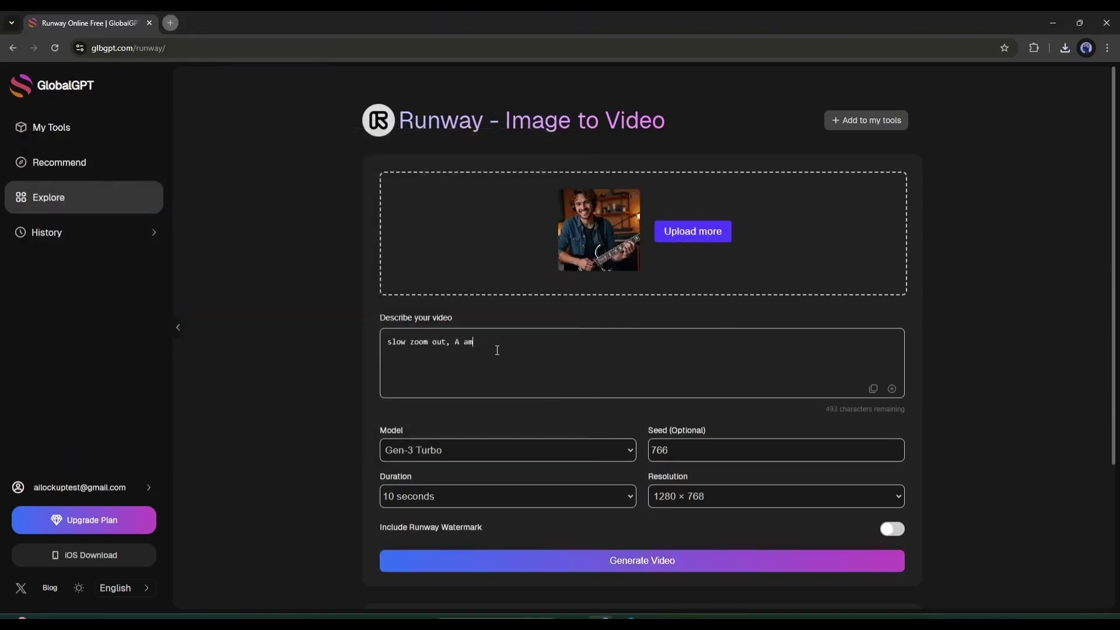
{"action": "type", "text": "om out, A man playing guitar, warm light"}
{"action": "scroll", "coordinate": [553, 341], "scroll_direction": "down", "scroll_amount": 2}
{"action": "left_click", "coordinate": [678, 329]}
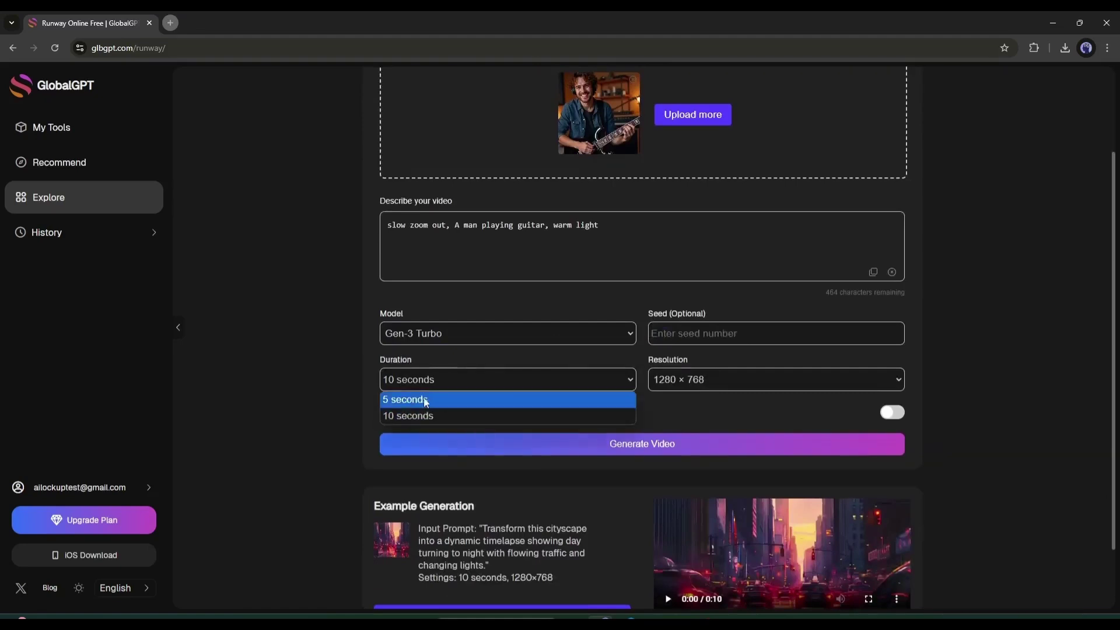
- Keep 10 seconds duration and 1280 × 768 resolution, then generate the Runway video
{"action": "left_click", "coordinate": [440, 374]}
{"action": "left_click", "coordinate": [430, 415]}
{"action": "left_click", "coordinate": [708, 383]}
{"action": "left_click", "coordinate": [682, 400]}
{"action": "left_click", "coordinate": [685, 385]}
{"action": "key", "text": "Down"}
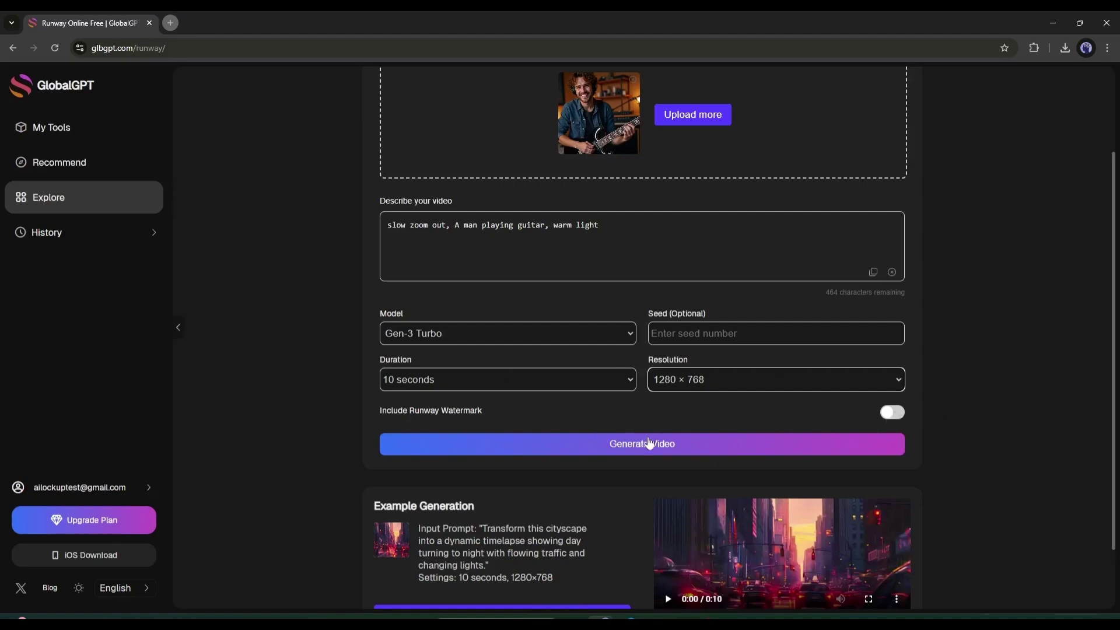
{"action": "left_click", "coordinate": [649, 444]}
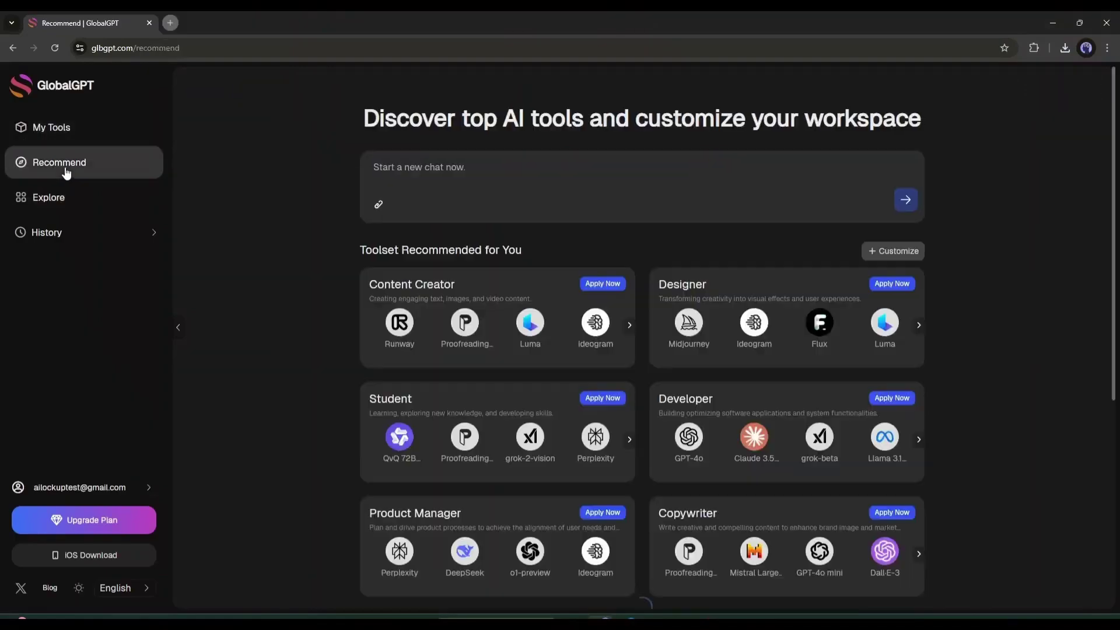
{"action": "scroll", "coordinate": [303, 244], "scroll_direction": "down", "scroll_amount": 5}
{"action": "scroll", "coordinate": [359, 251], "scroll_direction": "up", "scroll_amount": 4}
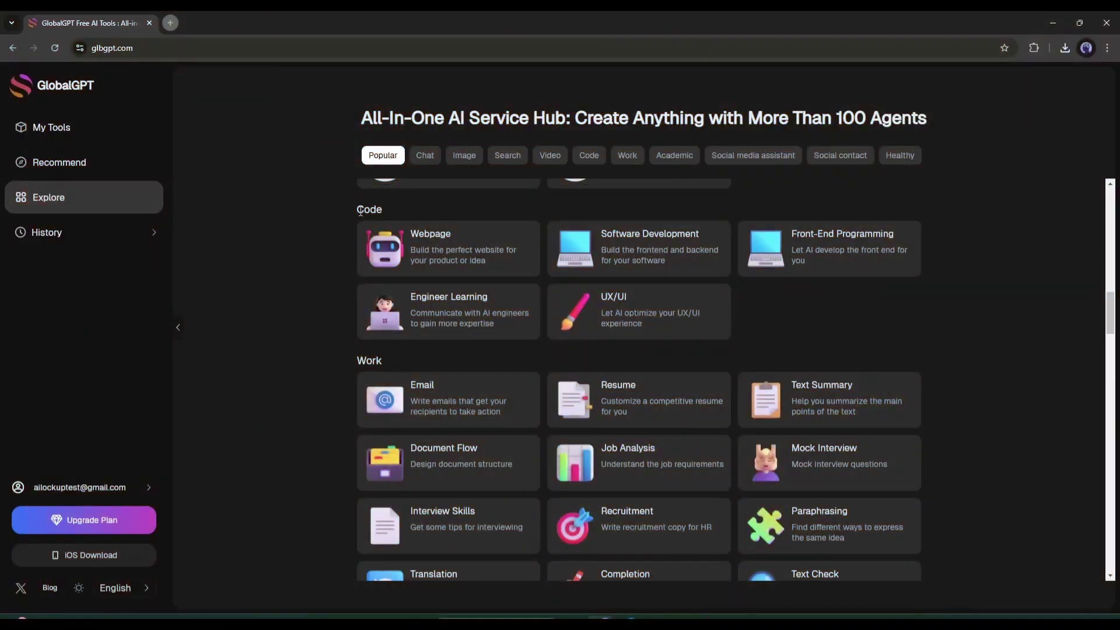
{"action": "scroll", "coordinate": [420, 444], "scroll_direction": "down", "scroll_amount": 8}
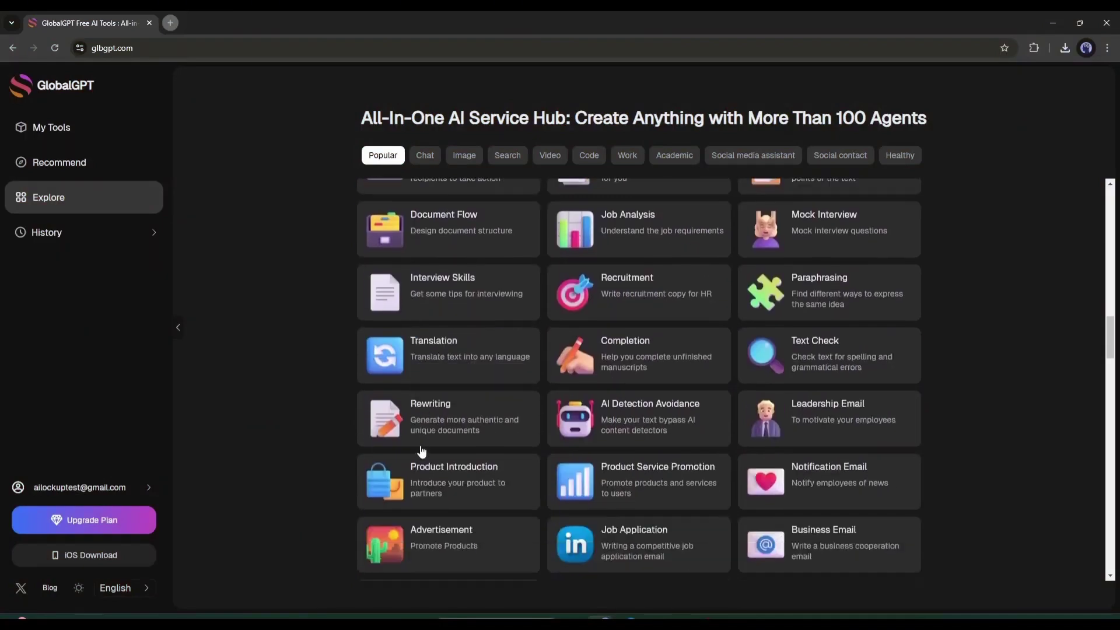
{"action": "scroll", "coordinate": [467, 354], "scroll_direction": "down", "scroll_amount": 2}
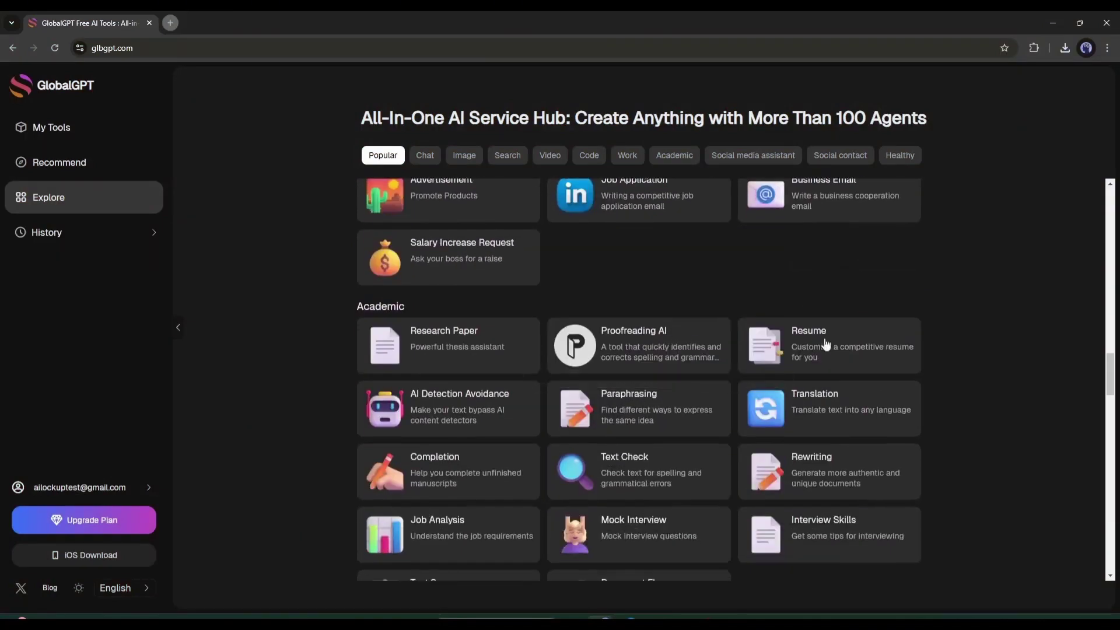
{"action": "scroll", "coordinate": [840, 344], "scroll_direction": "down", "scroll_amount": 1}
{"action": "scroll", "coordinate": [850, 457], "scroll_direction": "down", "scroll_amount": 2}
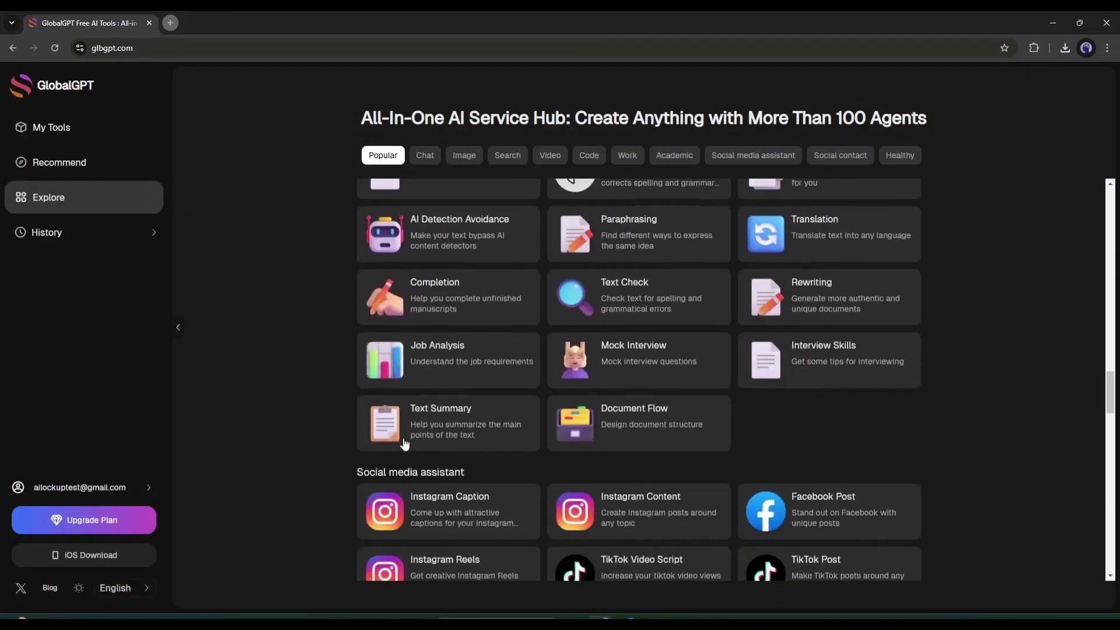
{"action": "scroll", "coordinate": [668, 446], "scroll_direction": "up", "scroll_amount": 1}
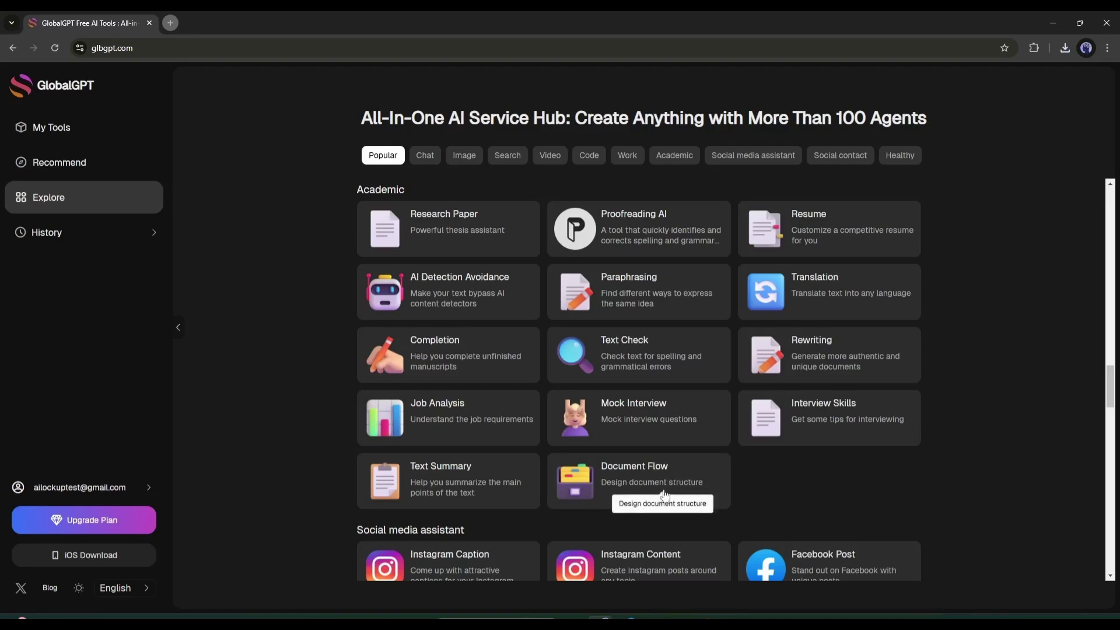
{"action": "scroll", "coordinate": [673, 481], "scroll_direction": "down", "scroll_amount": 4}
{"action": "scroll", "coordinate": [689, 338], "scroll_direction": "down", "scroll_amount": 10}
{"action": "scroll", "coordinate": [396, 403], "scroll_direction": "down", "scroll_amount": 4}
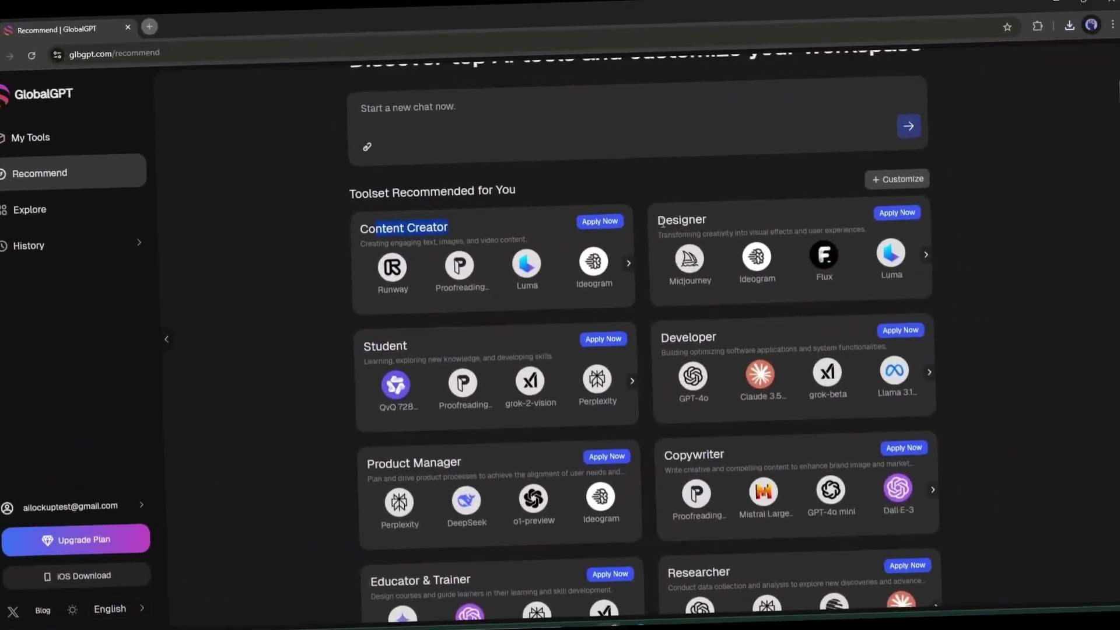
{"action": "scroll", "coordinate": [359, 348], "scroll_direction": "down", "scroll_amount": 2}
{"action": "scroll", "coordinate": [678, 284], "scroll_direction": "down", "scroll_amount": 3}
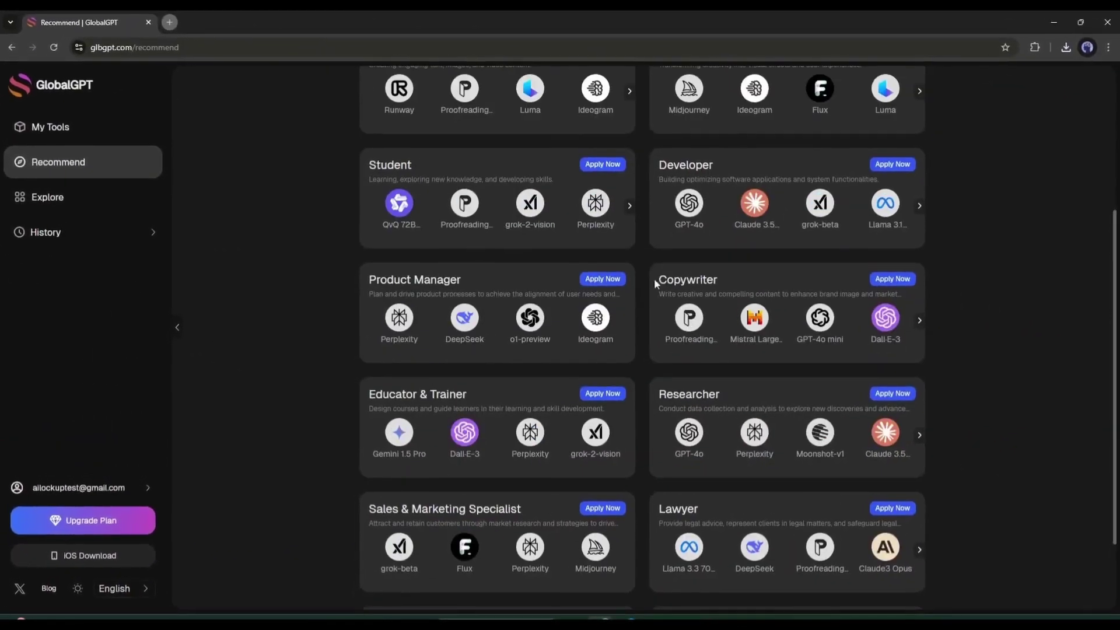